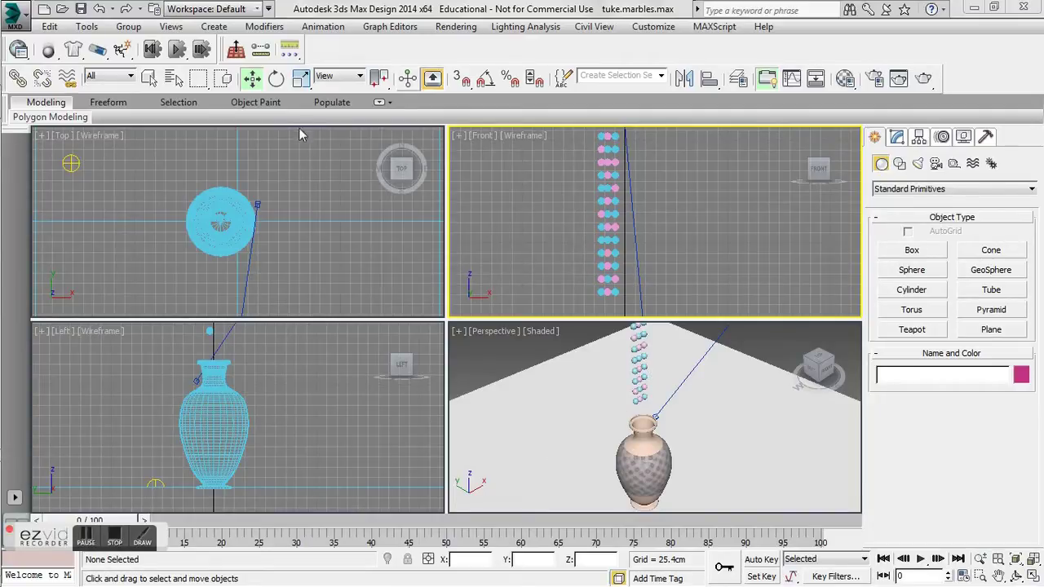
Inspect the vase's modifier stack, the ground plane's parameters and the full column of marbles above the vase
{"action": "left_click", "coordinate": [650, 456]}
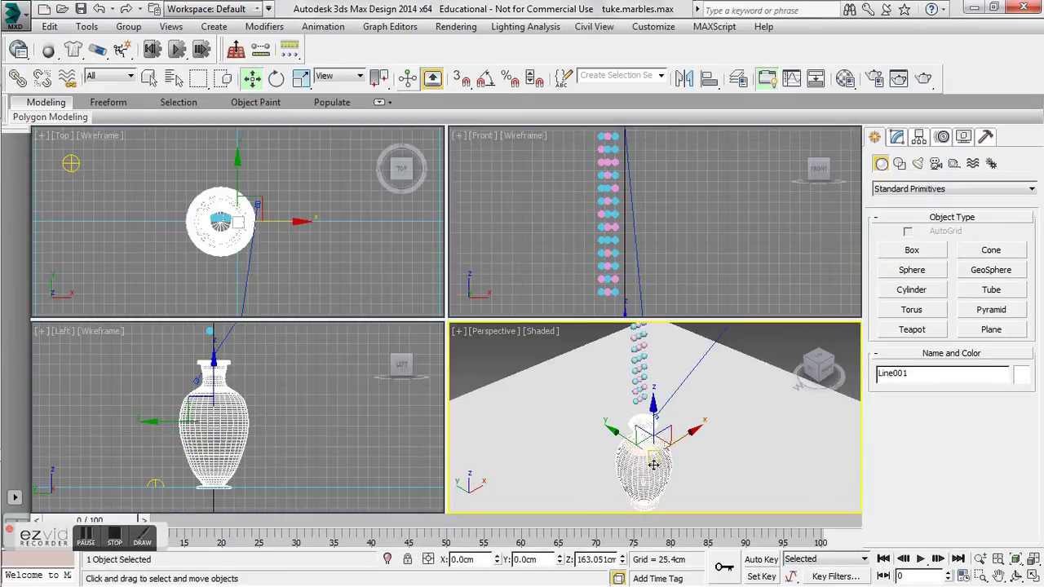
{"action": "left_click", "coordinate": [897, 137]}
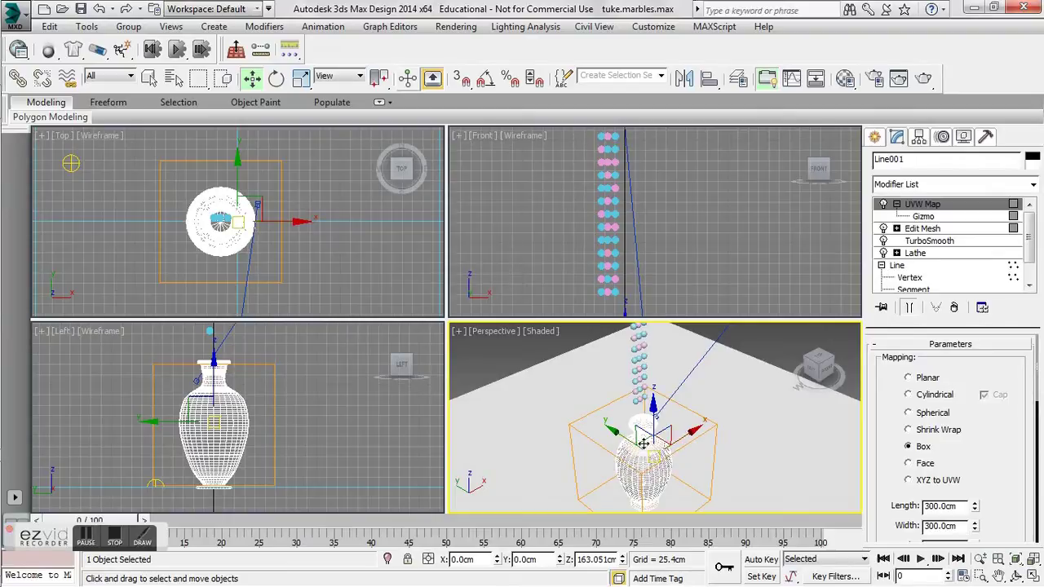
{"action": "left_click", "coordinate": [607, 378]}
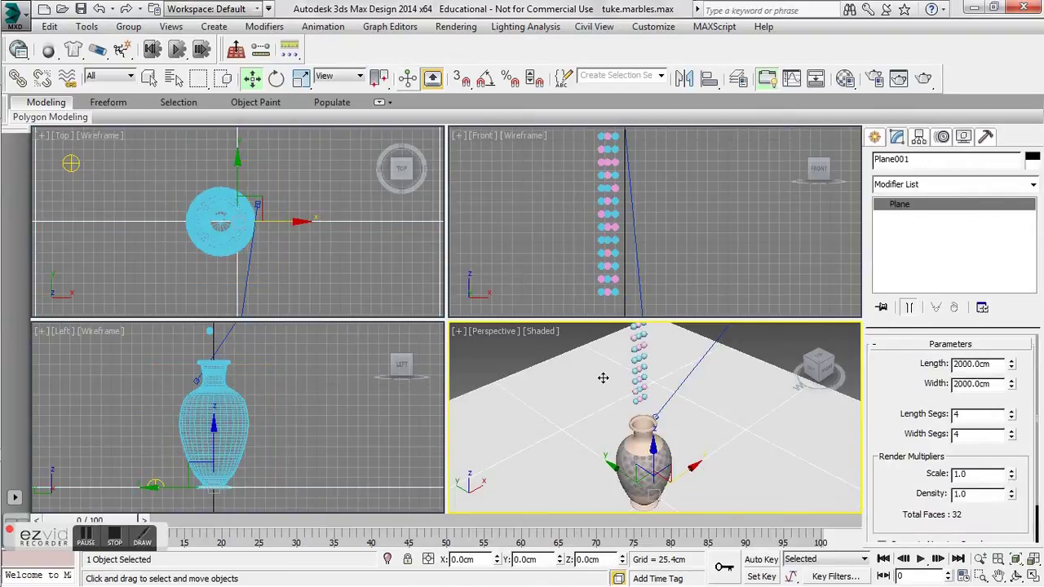
{"action": "scroll", "coordinate": [596, 244], "scroll_direction": "down", "scroll_amount": 10}
{"action": "scroll", "coordinate": [592, 230], "scroll_direction": "up", "scroll_amount": 2}
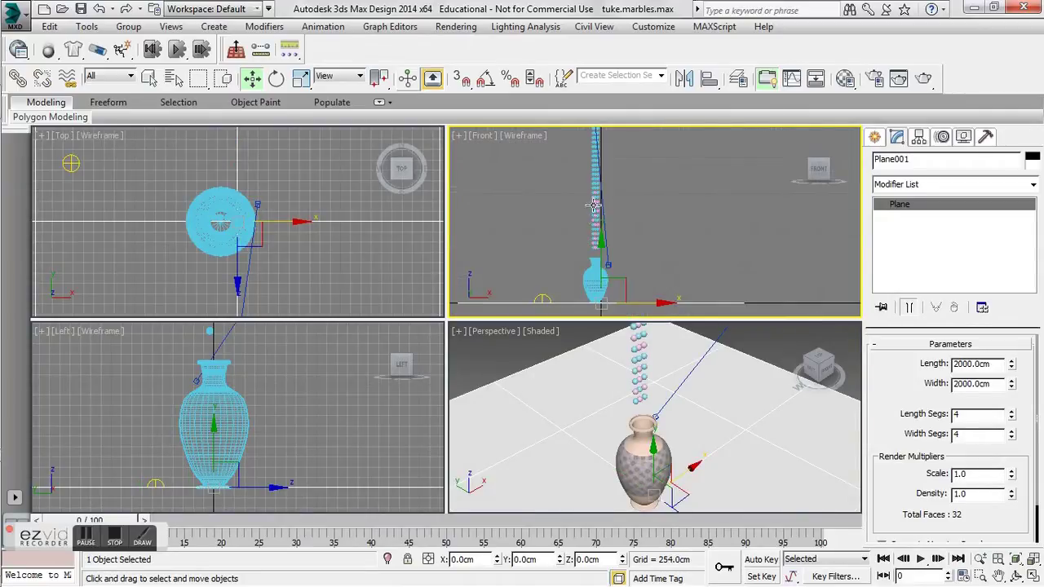
{"action": "middle_click_drag", "start_coordinate": [593, 203], "coordinate": [588, 234]}
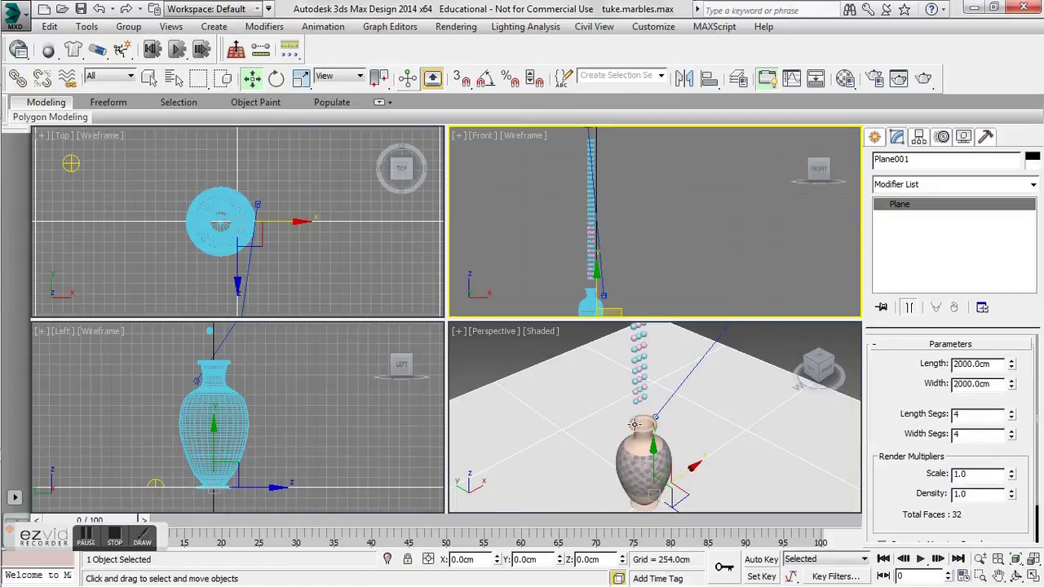
Convert the vase with its modifier stack to an Editable Poly
{"action": "left_click", "coordinate": [651, 463]}
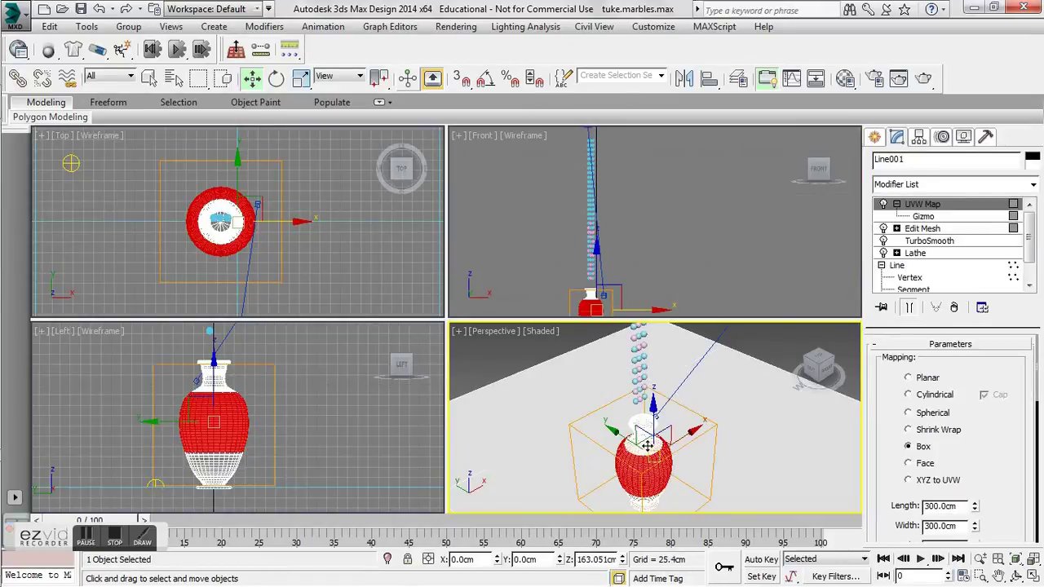
{"action": "left_click", "coordinate": [923, 204]}
{"action": "left_click", "coordinate": [897, 204]}
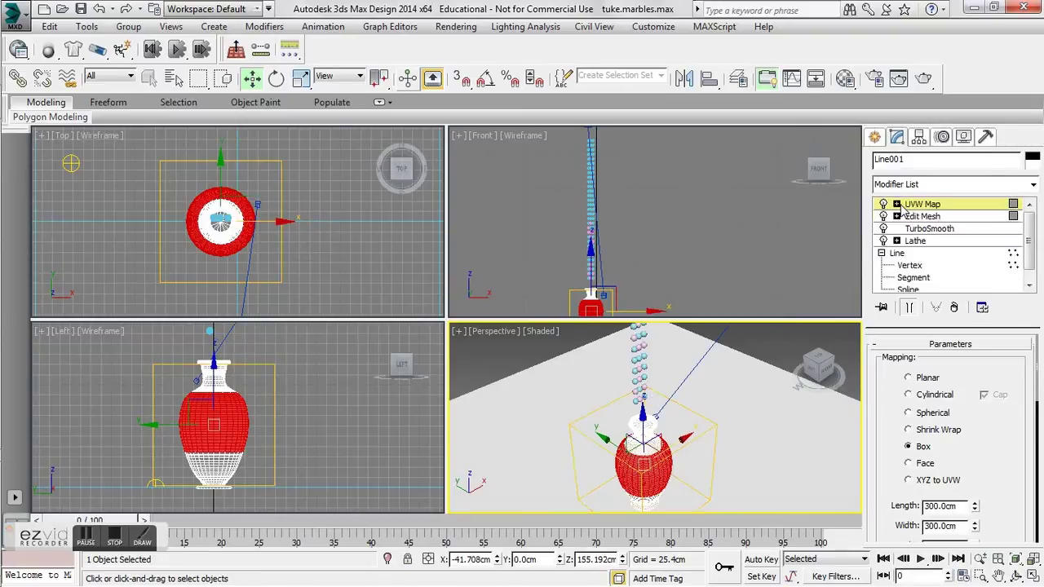
{"action": "right_click", "coordinate": [644, 426]}
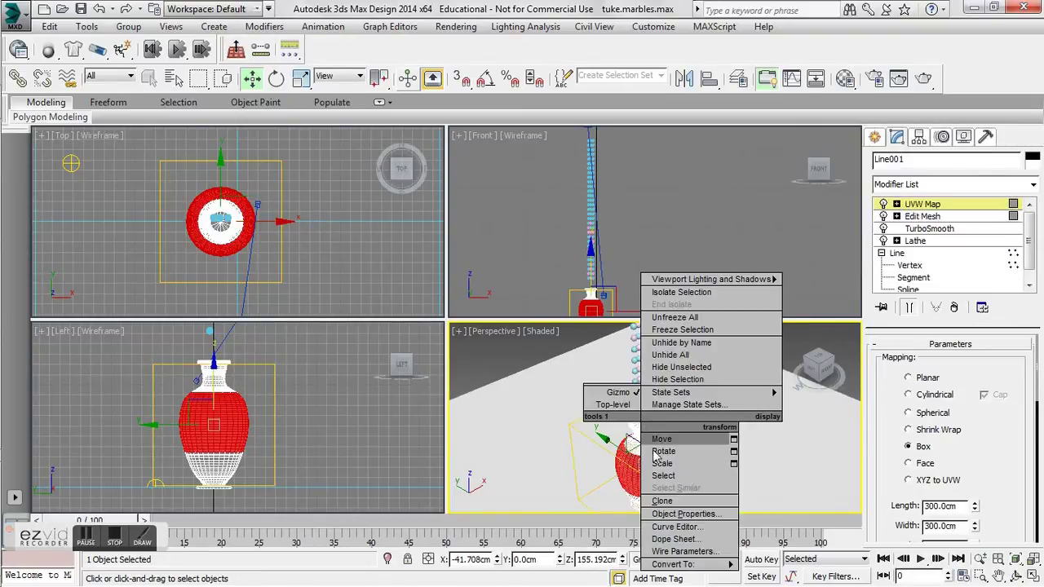
{"action": "mouse_move", "coordinate": [677, 564]}
{"action": "left_click", "coordinate": [781, 552]}
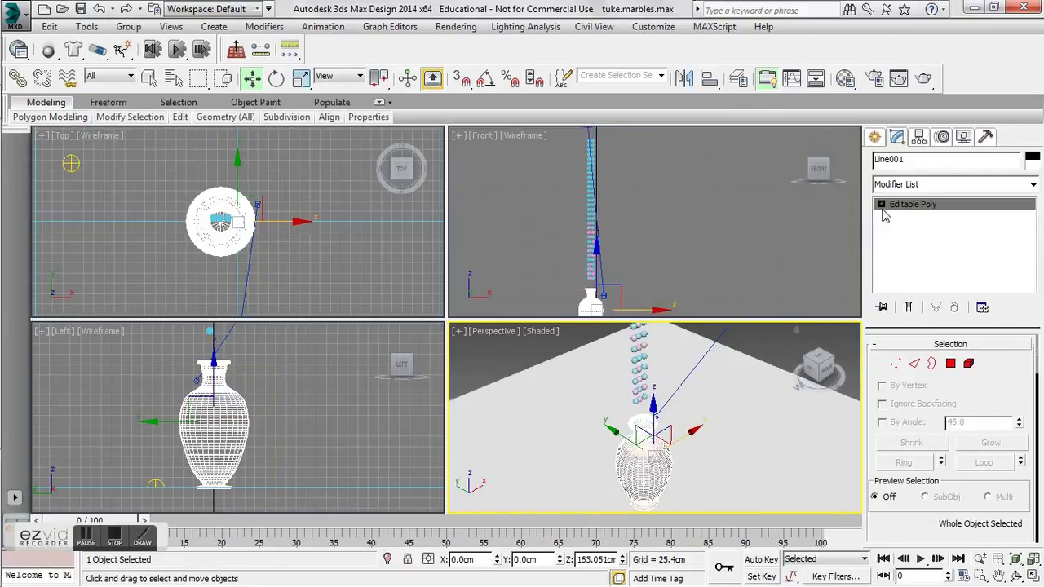
Check the MassFX Toolbar's visibility option and set the vase as a static rigid body
{"action": "left_click", "coordinate": [544, 364]}
{"action": "left_click", "coordinate": [643, 439]}
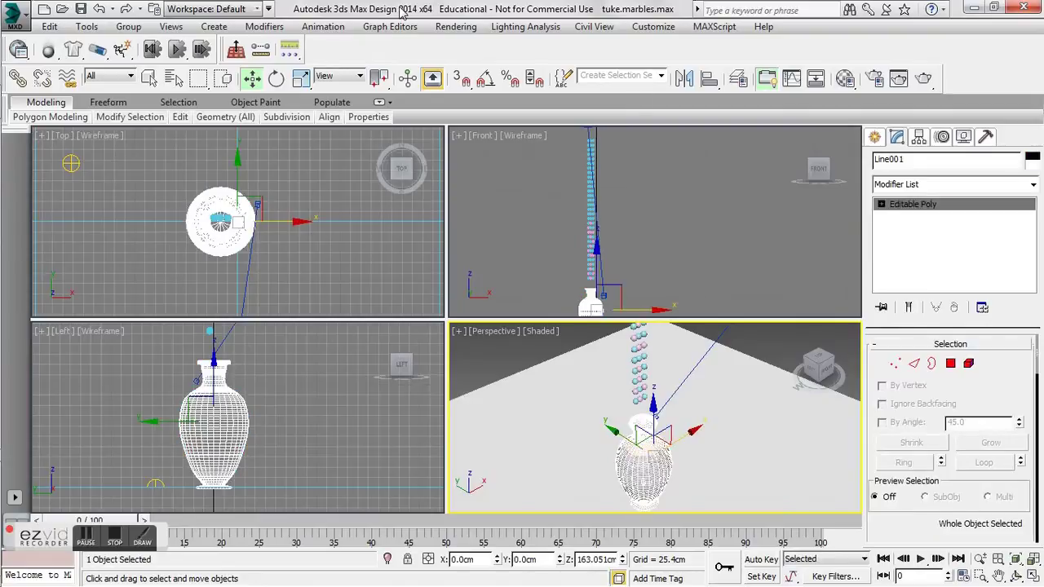
{"action": "right_click", "coordinate": [324, 62]}
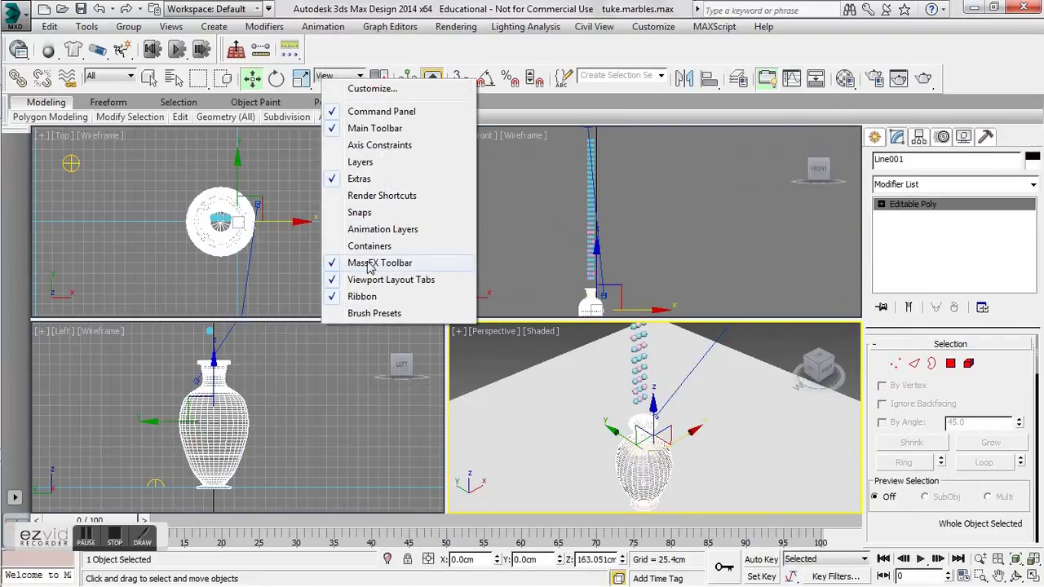
{"action": "key", "text": "Escape"}
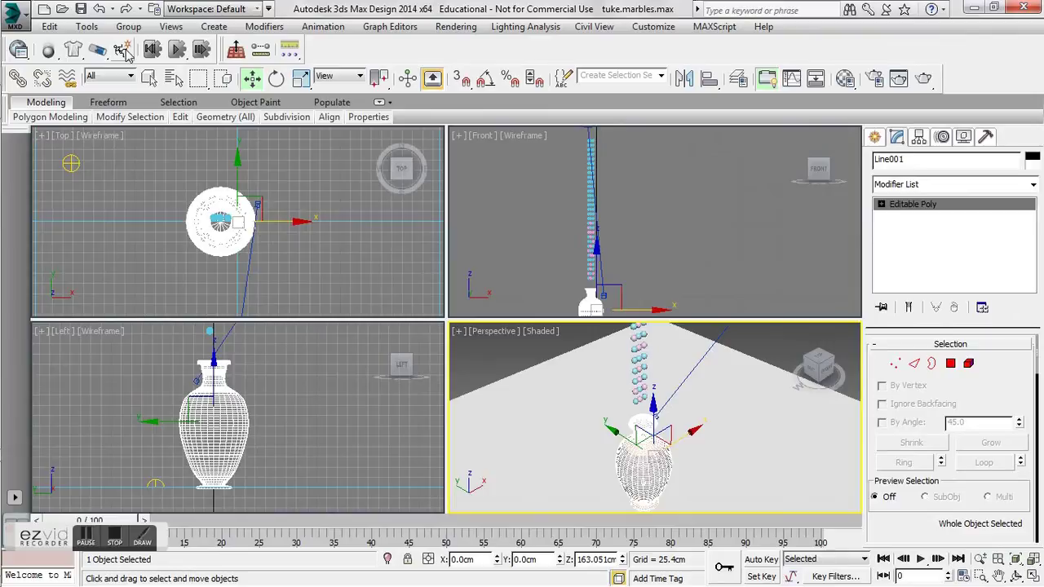
{"action": "left_click_drag", "start_coordinate": [47, 51], "coordinate": [89, 123]}
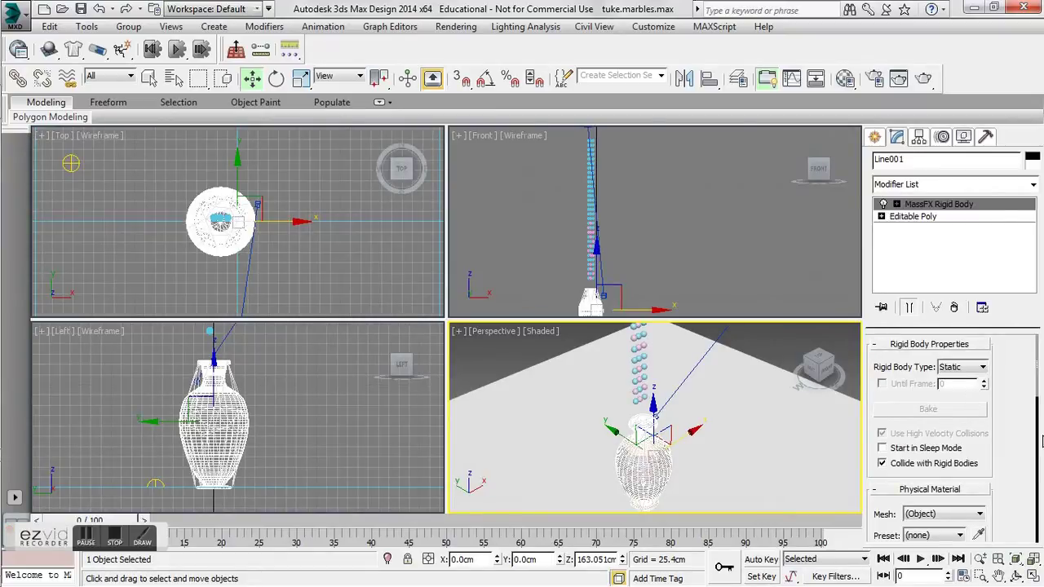
Set the physical shape type of the vase's rigid body to Original
{"action": "left_click_drag", "start_coordinate": [1038, 392], "coordinate": [1032, 479]}
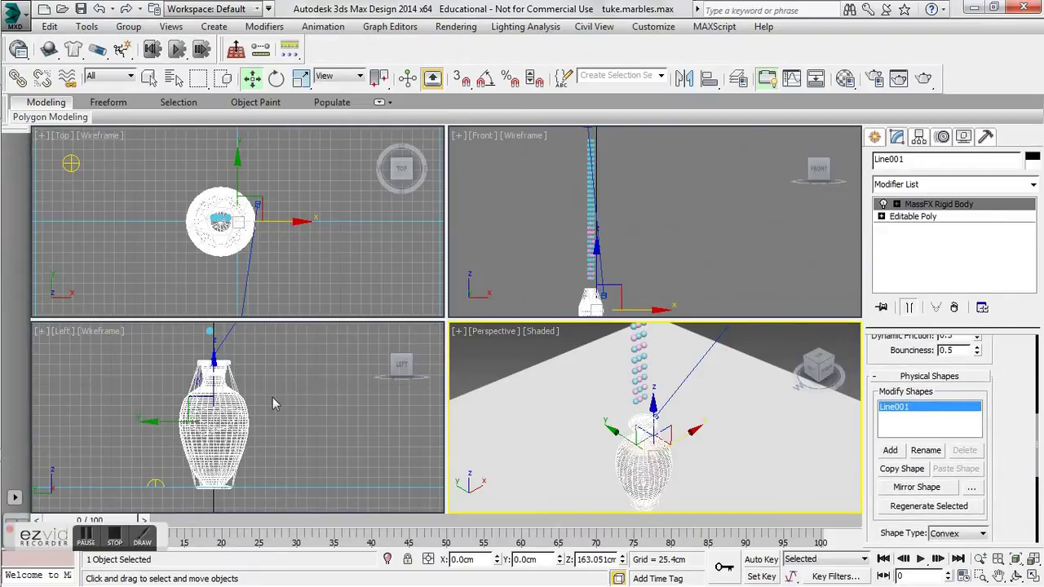
{"action": "scroll", "coordinate": [272, 398], "scroll_direction": "up", "scroll_amount": 5}
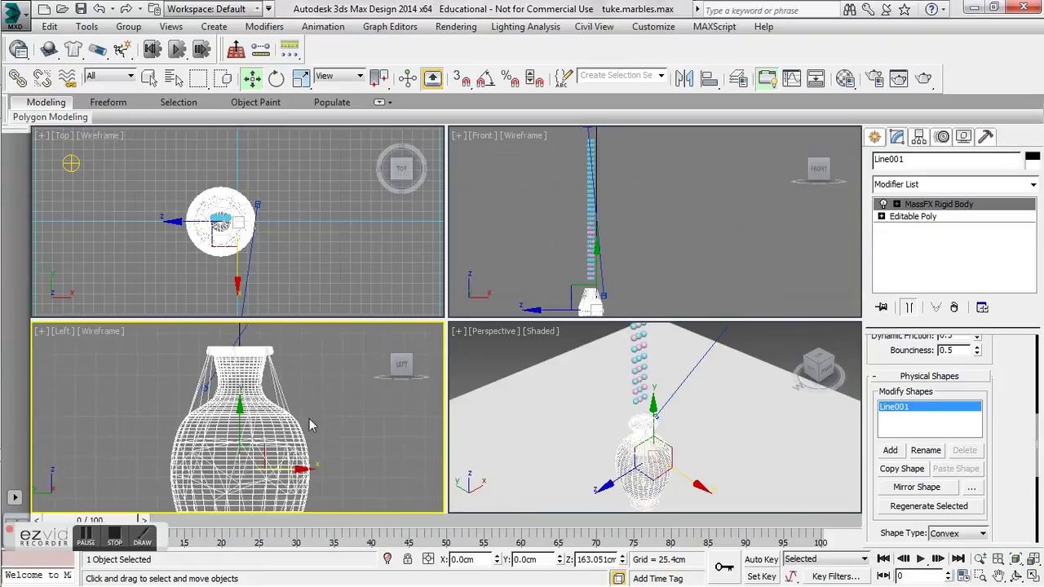
{"action": "middle_click_drag", "start_coordinate": [361, 426], "coordinate": [348, 419]}
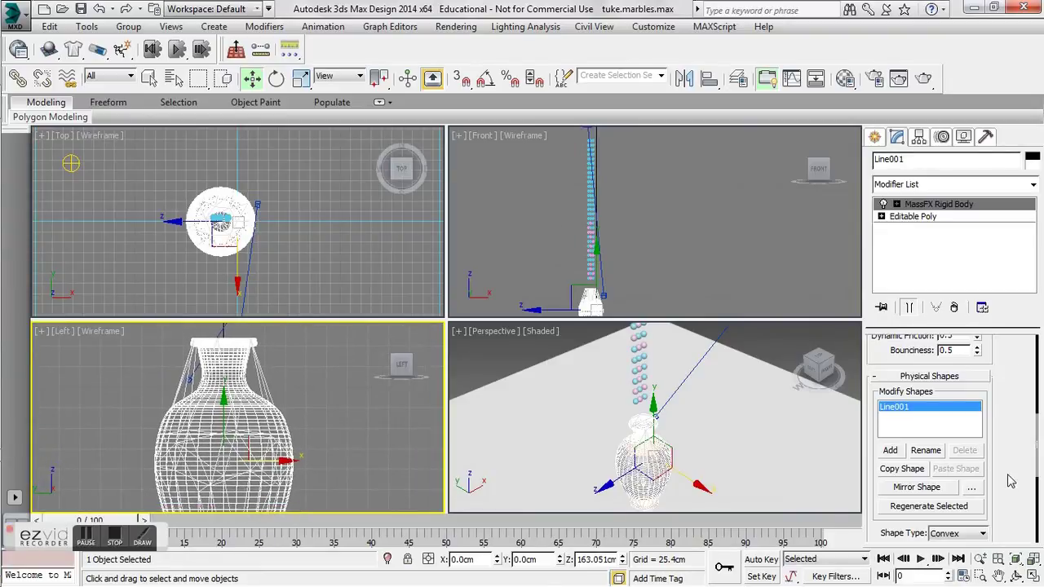
{"action": "scroll", "coordinate": [1040, 458], "scroll_direction": "down", "scroll_amount": 3}
{"action": "left_click", "coordinate": [958, 449]}
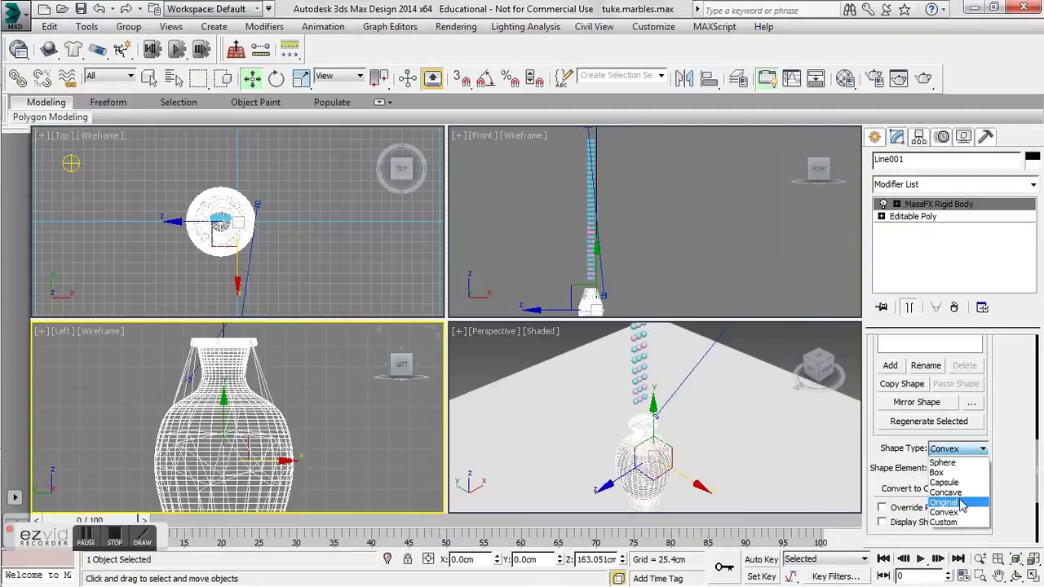
{"action": "left_click", "coordinate": [962, 503]}
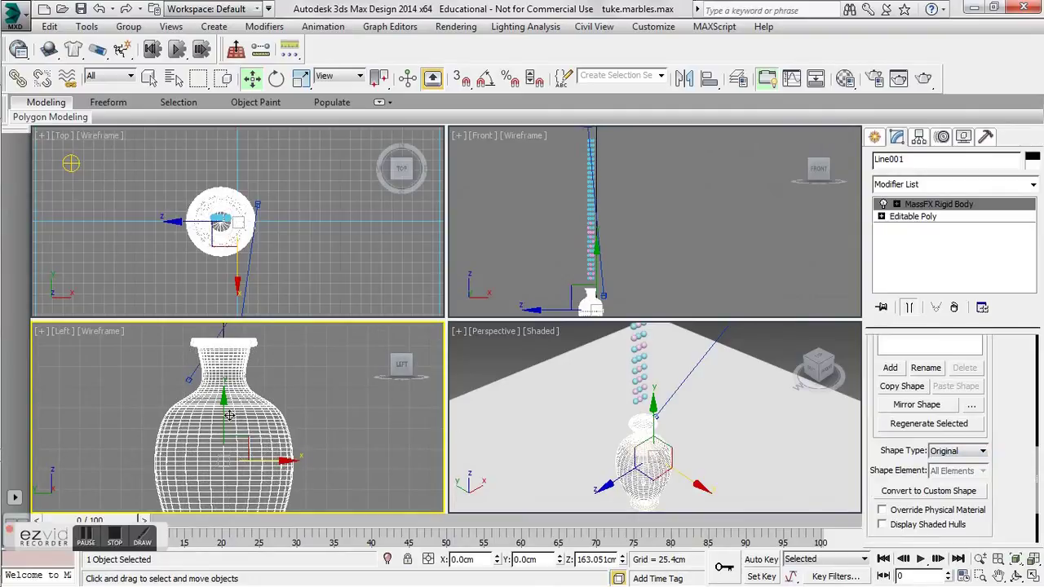
{"action": "left_click", "coordinate": [983, 453]}
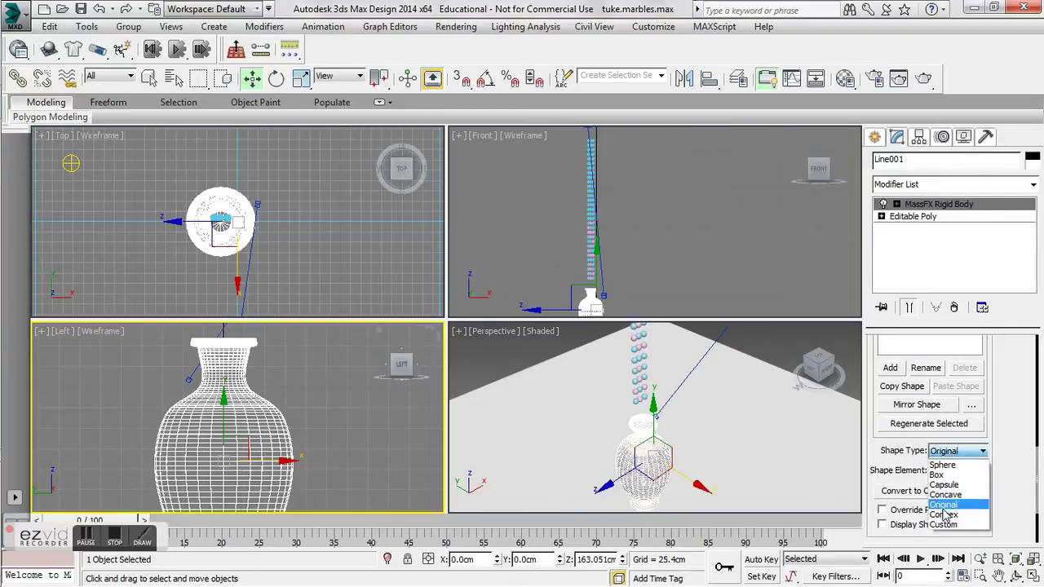
Set the lowest marble in the column as a dynamic rigid body
{"action": "left_click", "coordinate": [639, 406]}
{"action": "left_click", "coordinate": [641, 421]}
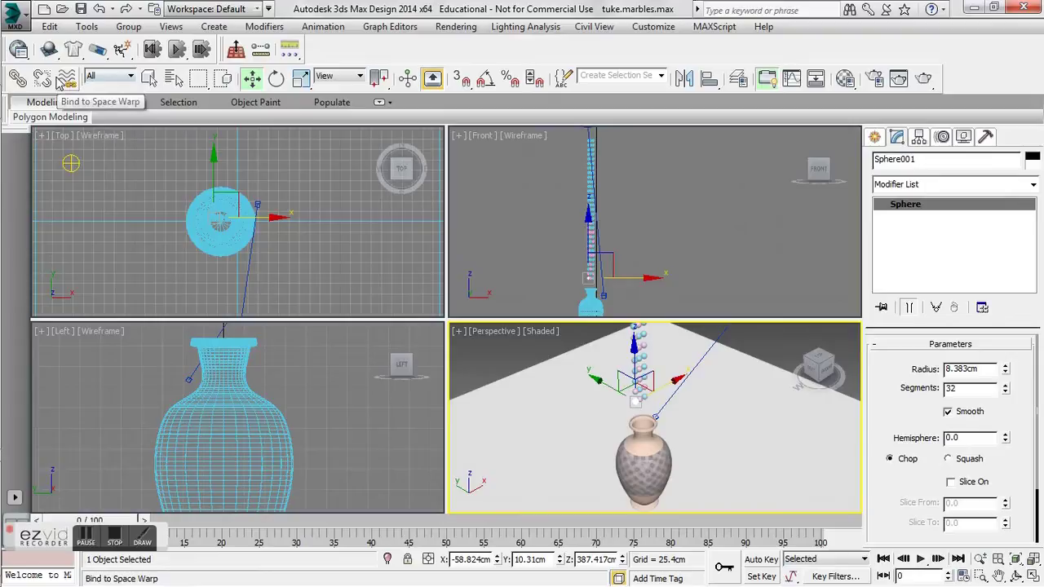
{"action": "left_click", "coordinate": [51, 54]}
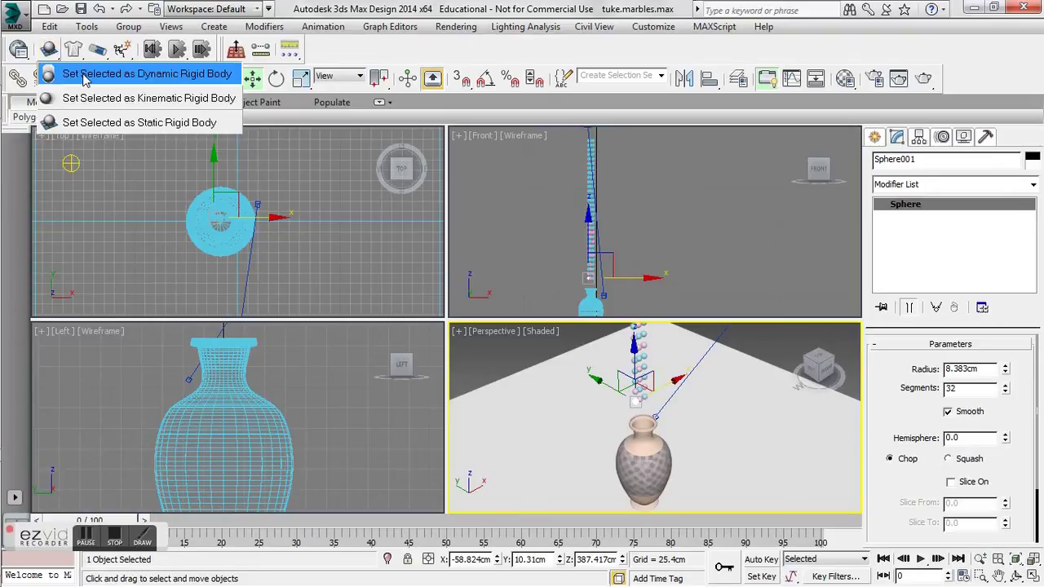
{"action": "left_click", "coordinate": [127, 76]}
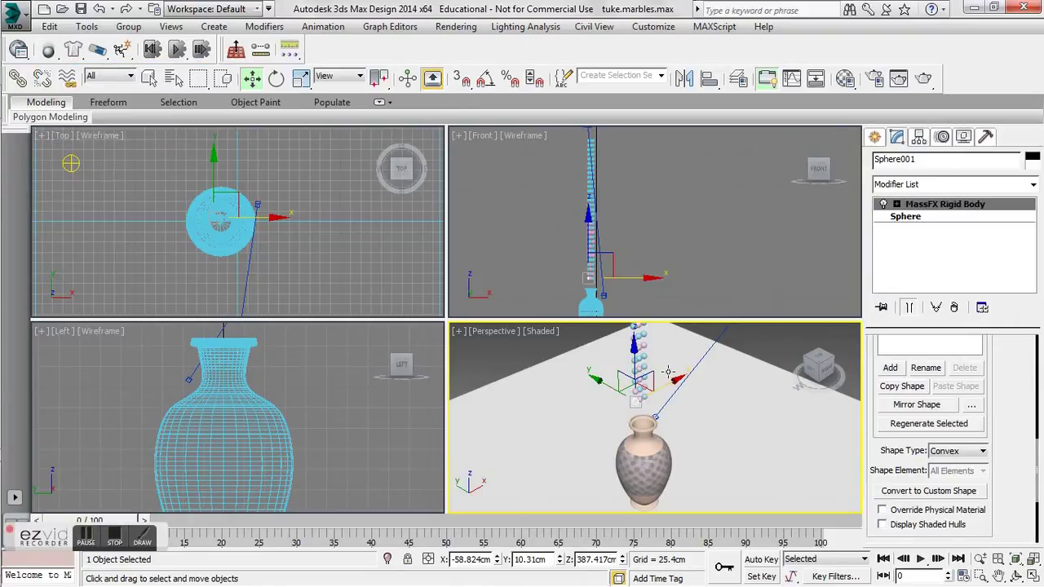
Try the Sphere physical shape type on the lowest marble's rigid body and switch it to Box
{"action": "left_click", "coordinate": [639, 372]}
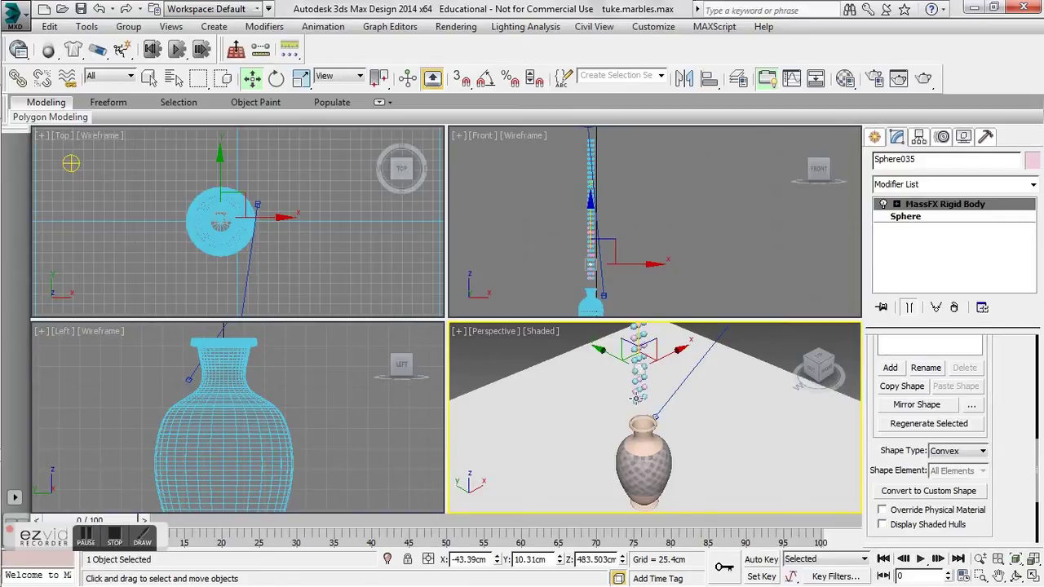
{"action": "left_click", "coordinate": [636, 400]}
{"action": "left_click", "coordinate": [637, 412]}
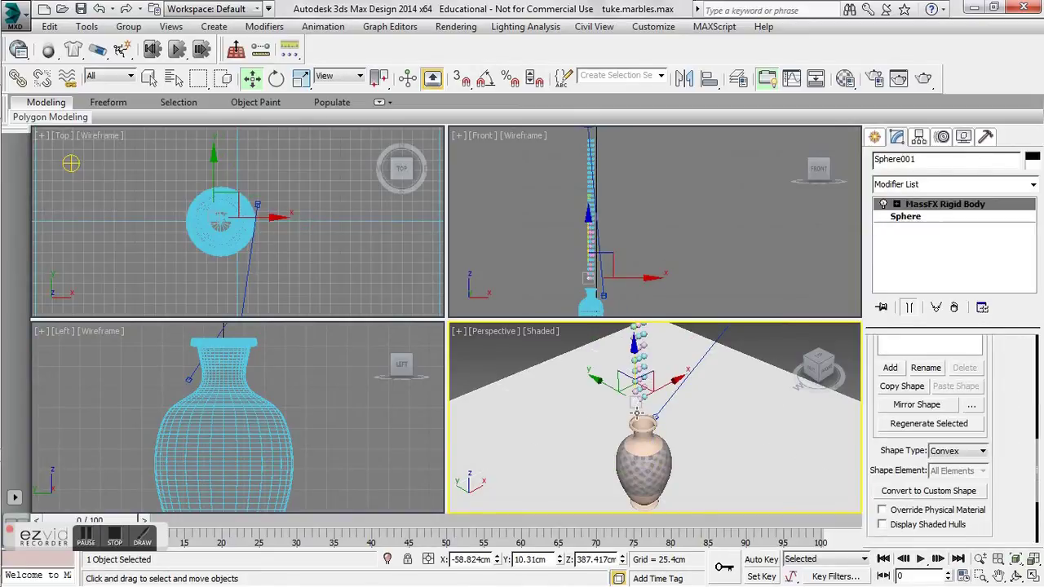
{"action": "key", "text": "z"}
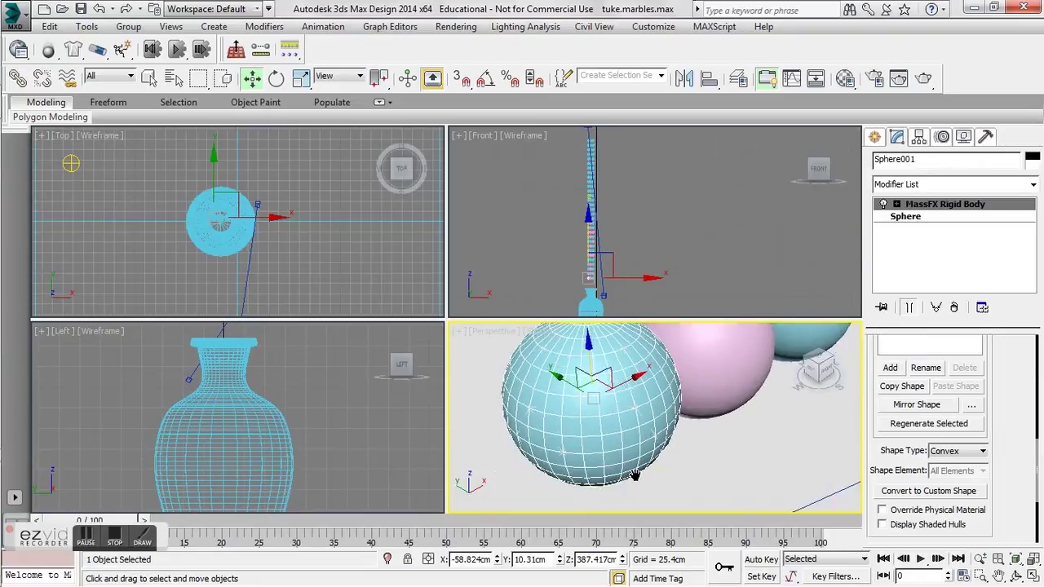
{"action": "left_click", "coordinate": [958, 453]}
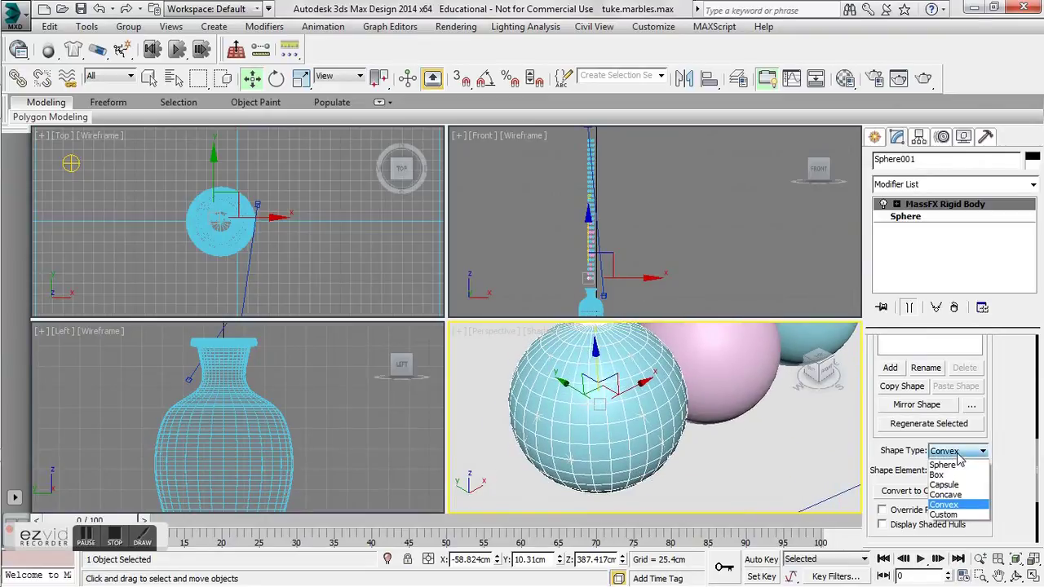
{"action": "left_click", "coordinate": [946, 465]}
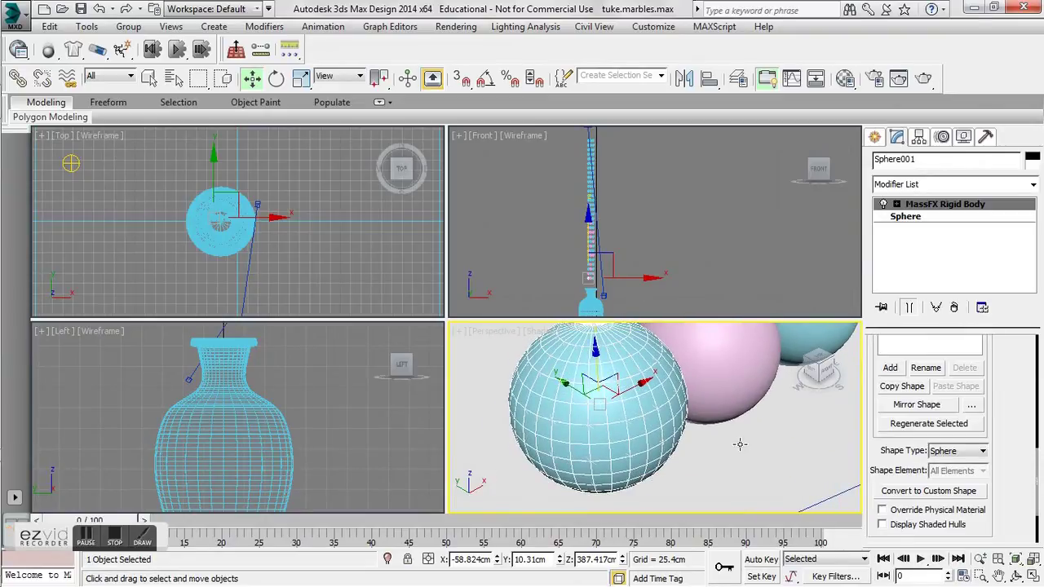
{"action": "key", "text": "Down"}
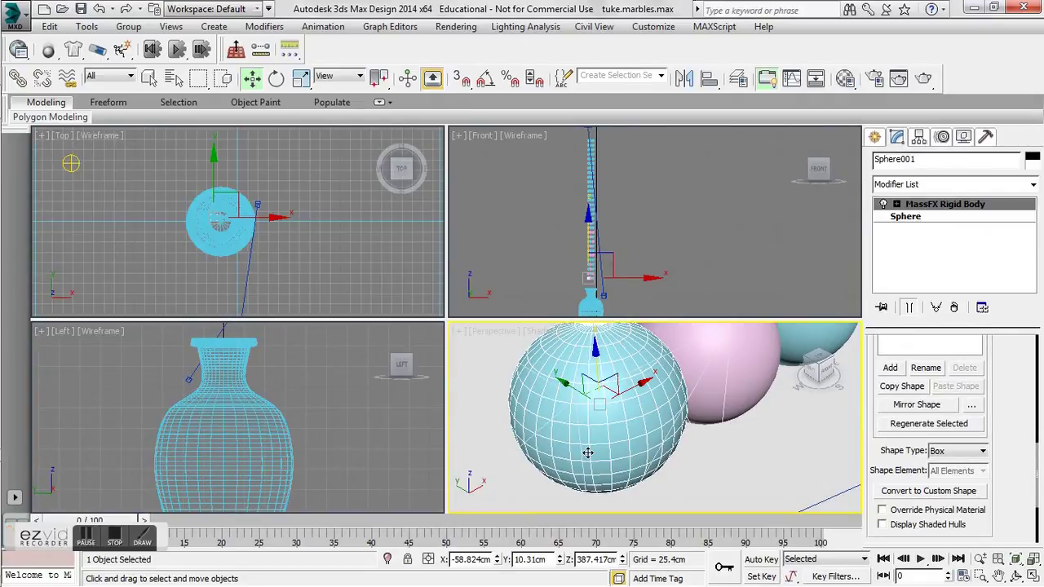
Set the ground plane as a static rigid body with the Box physical shape type
{"action": "left_click", "coordinate": [779, 447]}
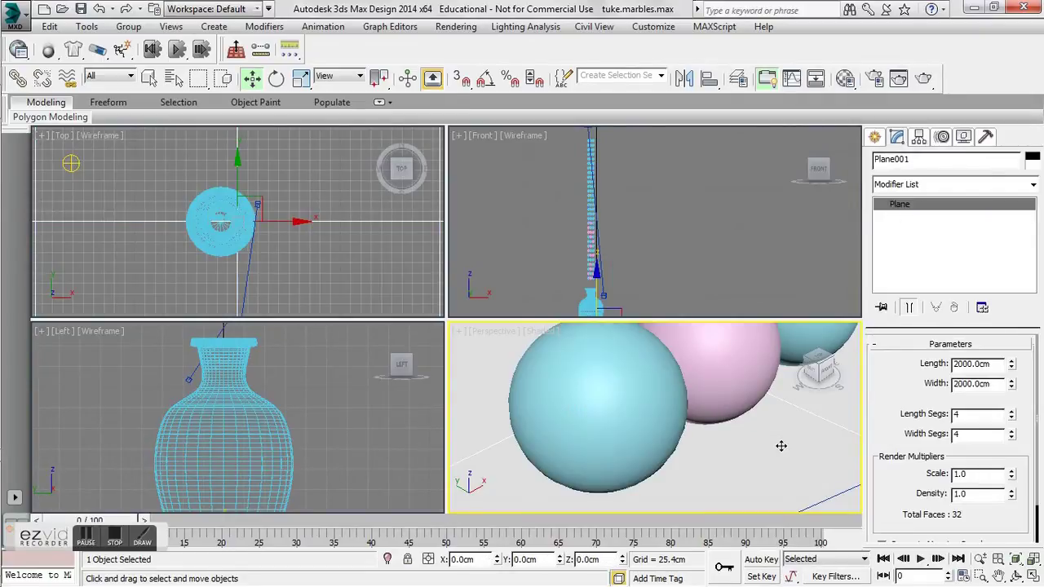
{"action": "key", "text": "z"}
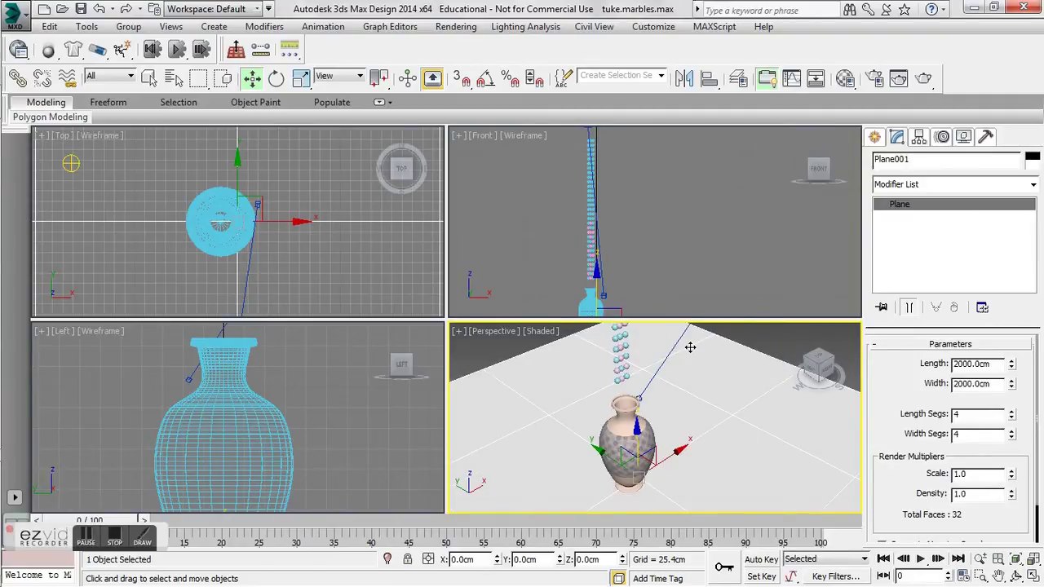
{"action": "left_click", "coordinate": [49, 51]}
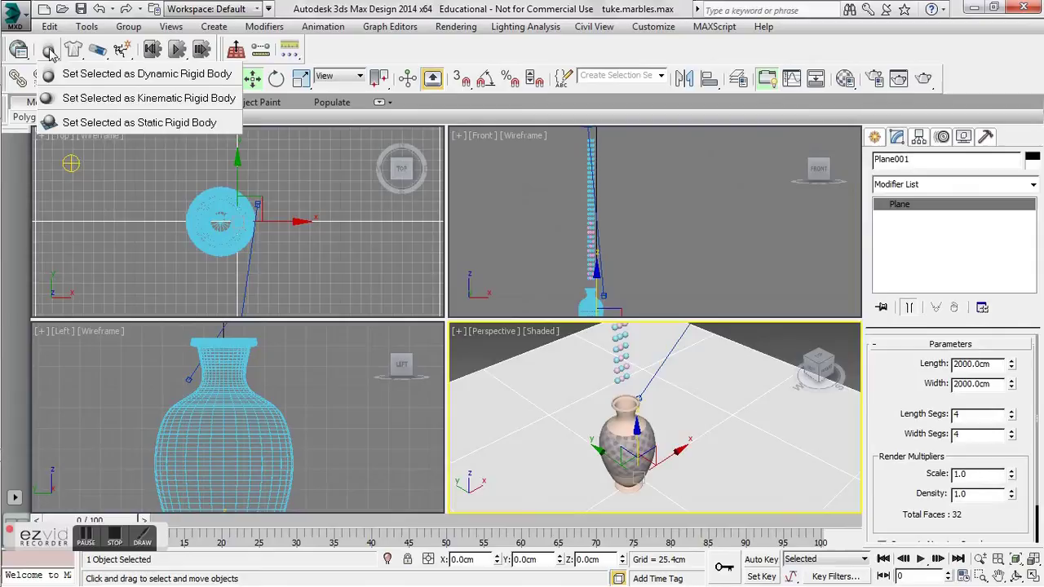
{"action": "left_click", "coordinate": [112, 123]}
{"action": "left_click", "coordinate": [937, 454]}
{"action": "left_click", "coordinate": [947, 467]}
Play the timeline animation in the maximized Camera001 view, stopping it partway and going back one frame
{"action": "middle_click_drag", "start_coordinate": [723, 419], "coordinate": [724, 413]}
{"action": "key", "text": "c"}
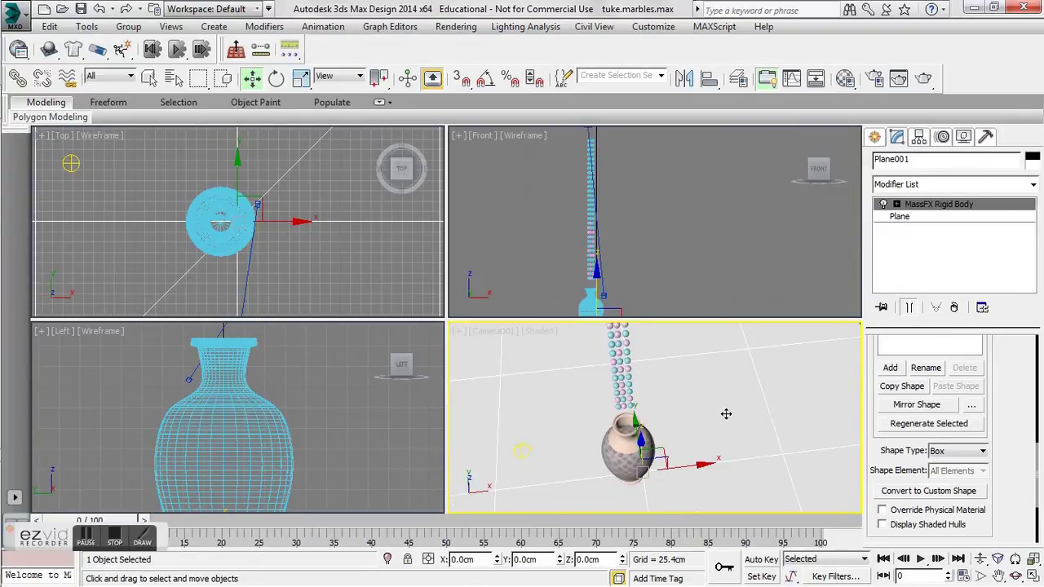
{"action": "left_click", "coordinate": [1031, 572]}
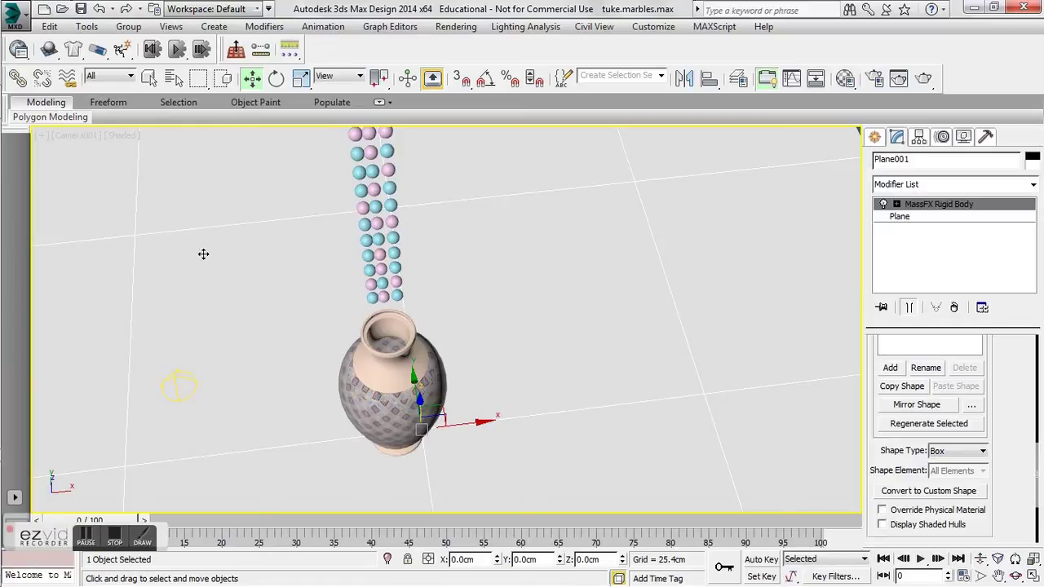
{"action": "left_click", "coordinate": [920, 558]}
{"action": "left_click", "coordinate": [920, 560]}
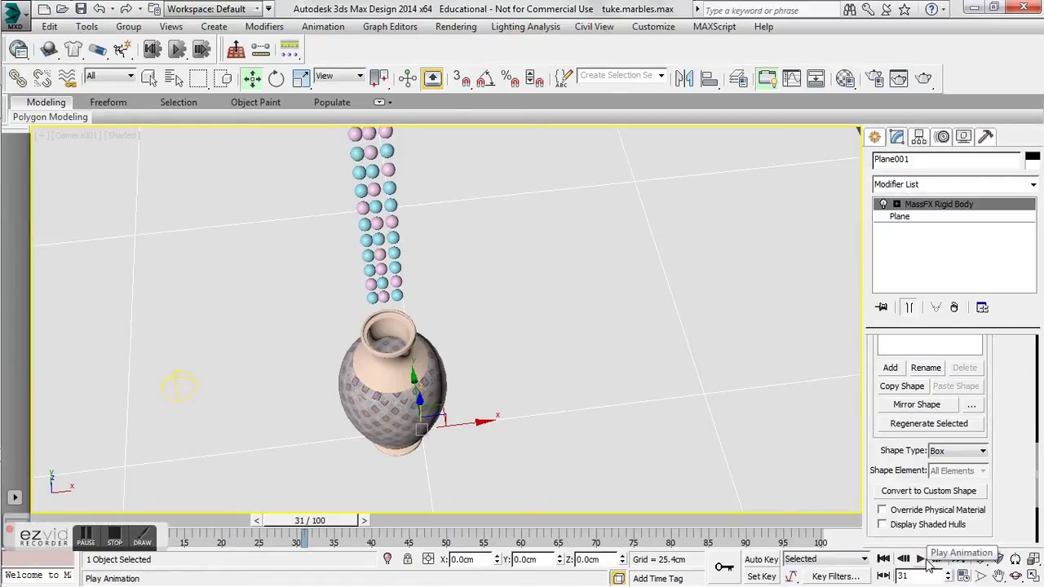
{"action": "left_click", "coordinate": [904, 559]}
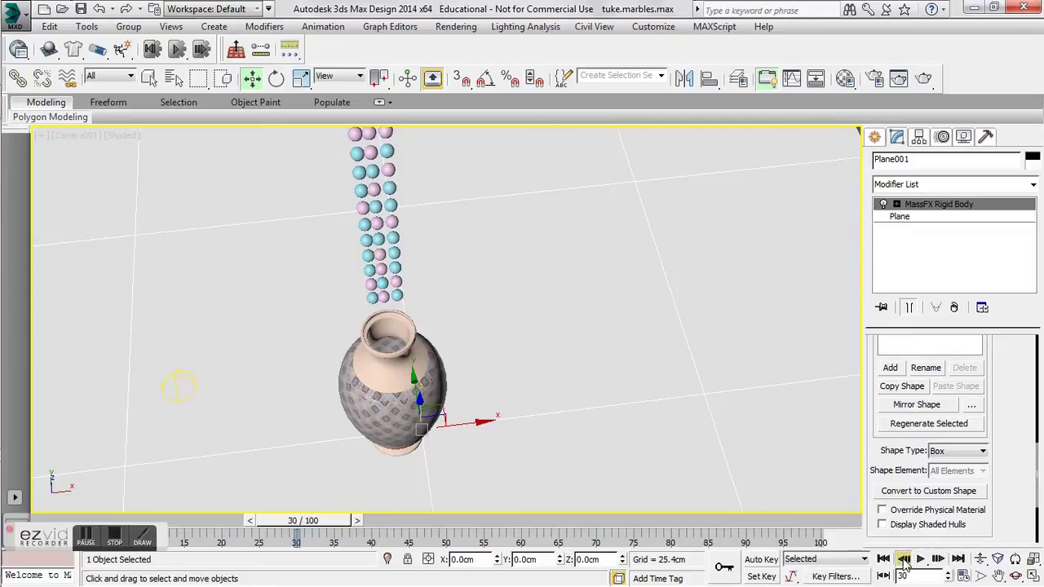
Run the MassFX simulation from frame 0, examine the marbles inside the vase in Perspective view, and return to frame 0 in the camera view
{"action": "left_click_drag", "start_coordinate": [297, 521], "coordinate": [82, 520]}
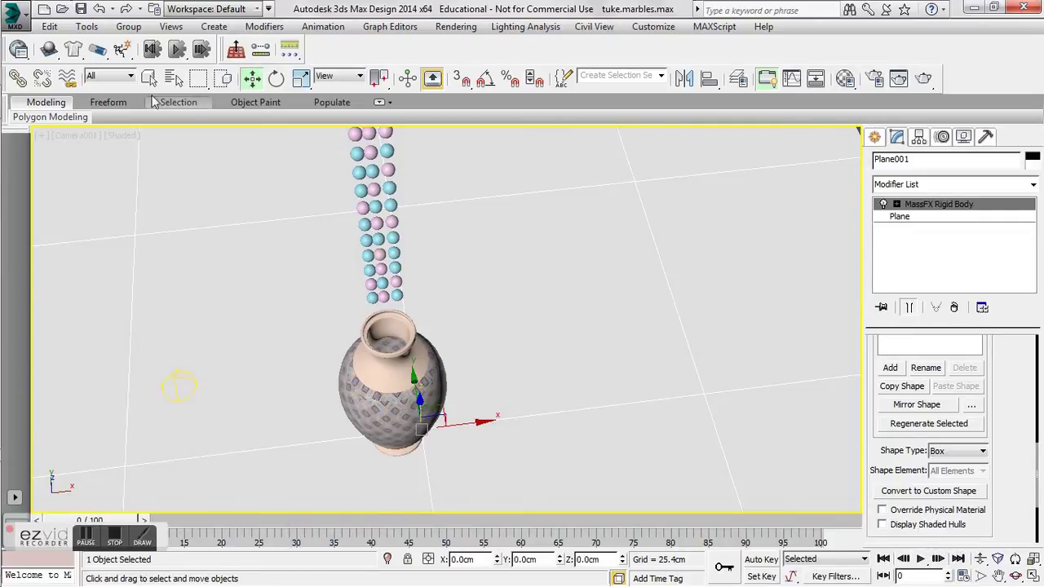
{"action": "left_click", "coordinate": [177, 50]}
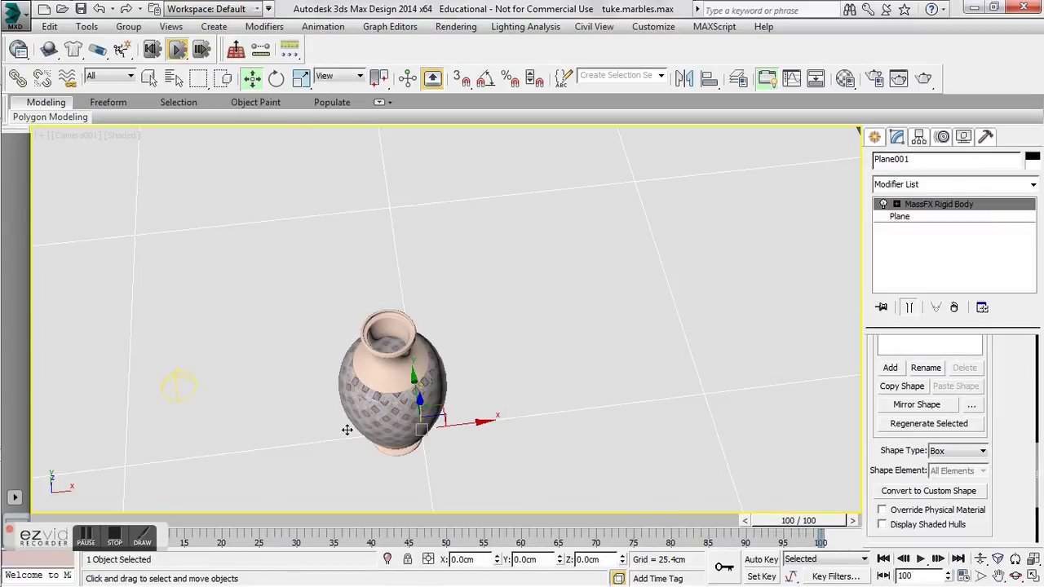
{"action": "key", "text": "p"}
{"action": "middle_click_drag", "start_coordinate": [349, 427], "coordinate": [438, 412], "text": "alt"}
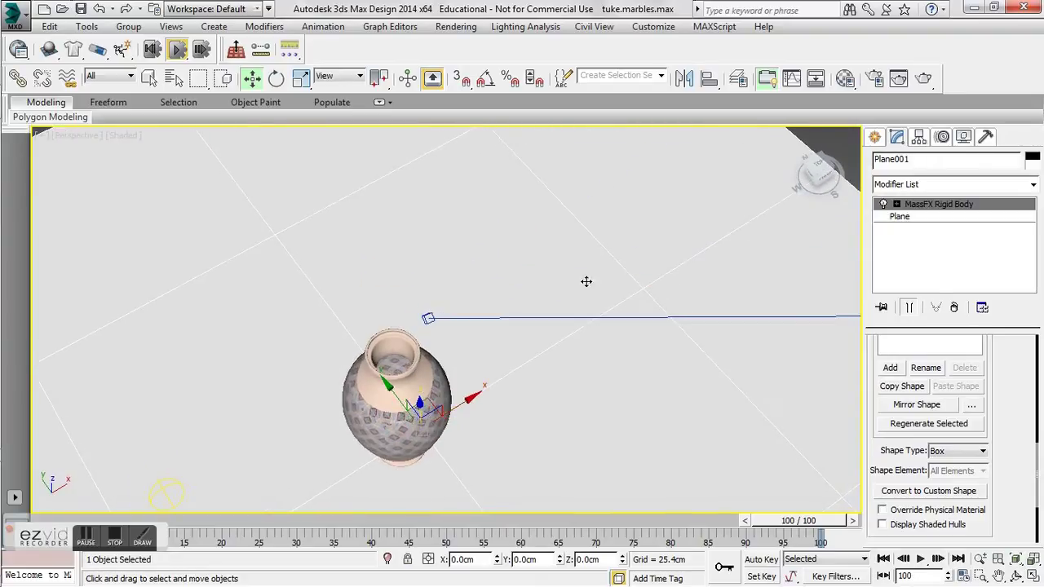
{"action": "middle_click_drag", "start_coordinate": [477, 376], "coordinate": [309, 248]}
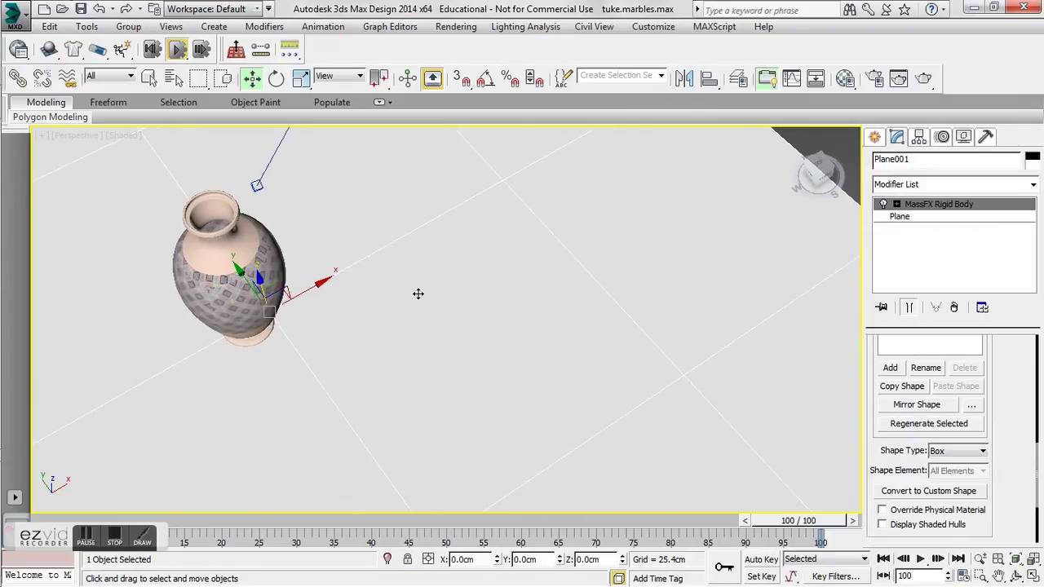
{"action": "left_click", "coordinate": [874, 137]}
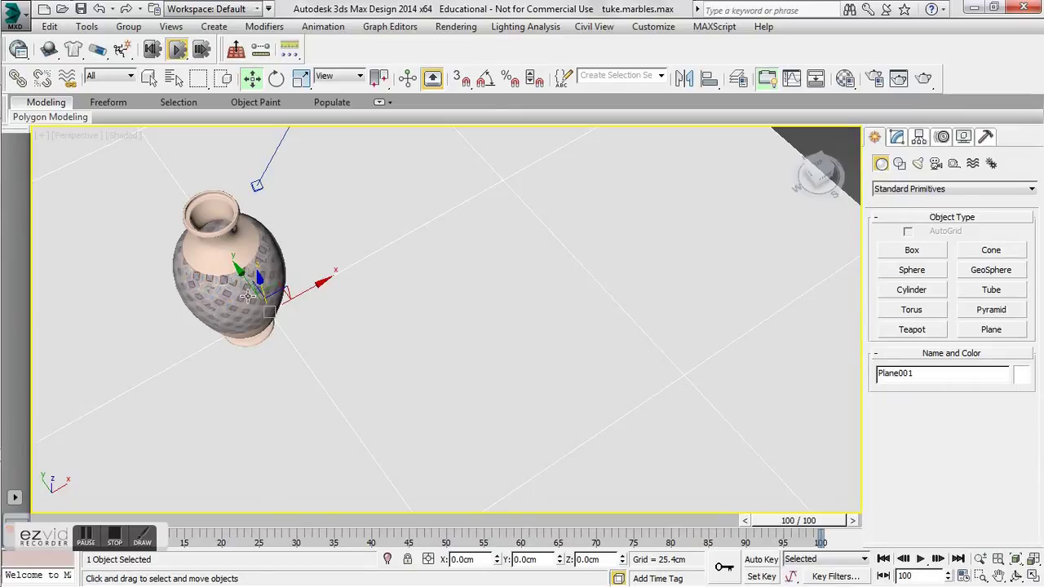
{"action": "middle_click_drag", "start_coordinate": [248, 293], "coordinate": [333, 361]}
{"action": "scroll", "coordinate": [338, 360], "scroll_direction": "up", "scroll_amount": 4}
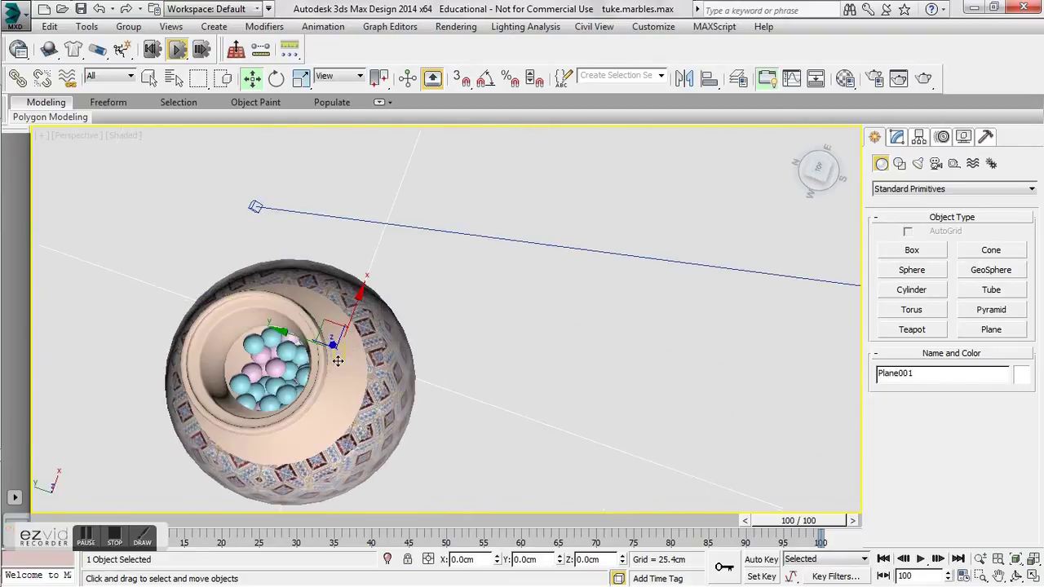
{"action": "scroll", "coordinate": [338, 361], "scroll_direction": "up", "scroll_amount": 2}
{"action": "scroll", "coordinate": [286, 395], "scroll_direction": "down", "scroll_amount": 5}
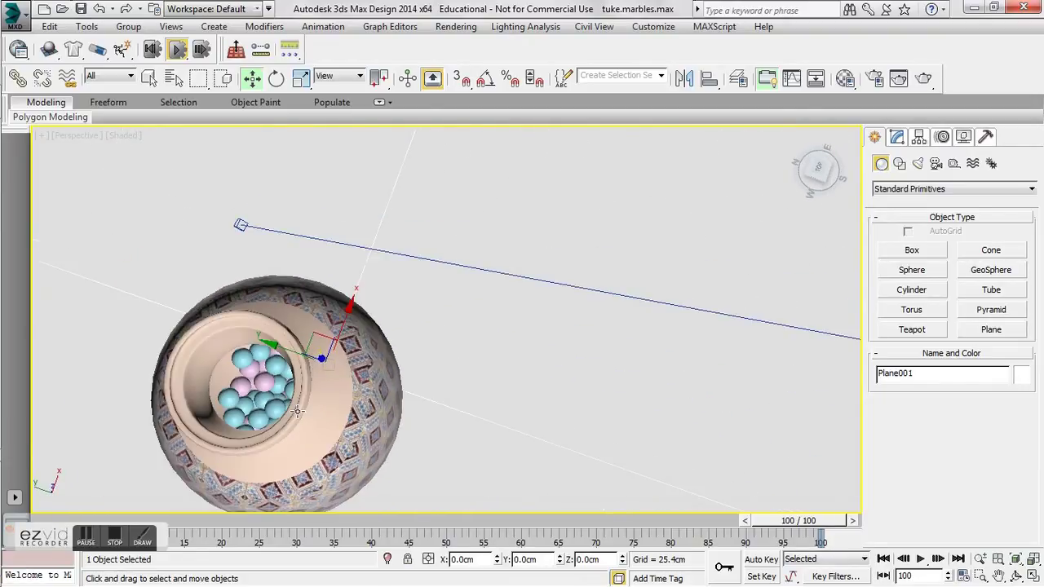
{"action": "middle_click_drag", "start_coordinate": [286, 395], "coordinate": [275, 368], "text": "alt"}
{"action": "key", "text": "c"}
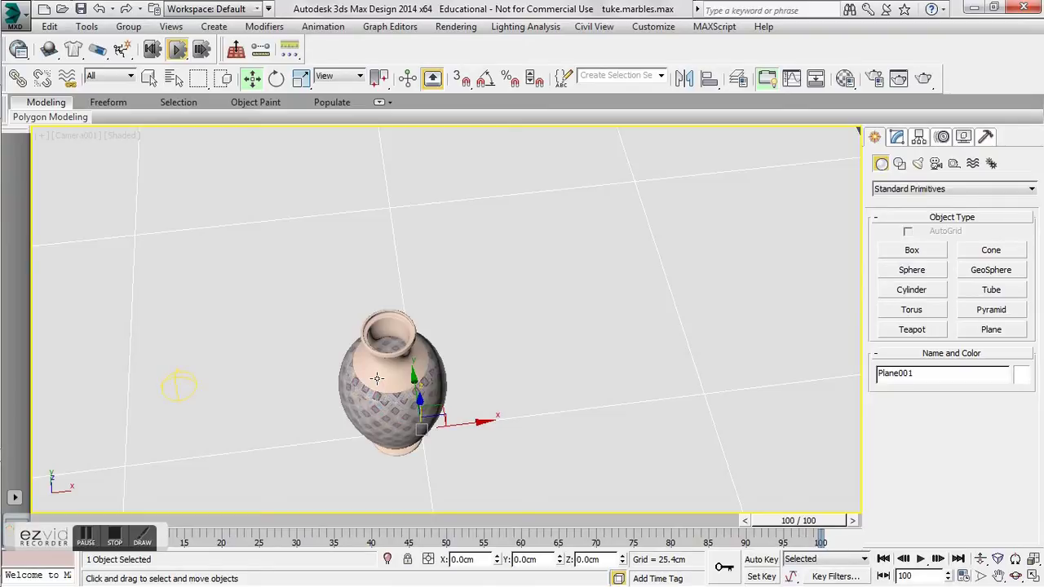
{"action": "key", "text": "Home"}
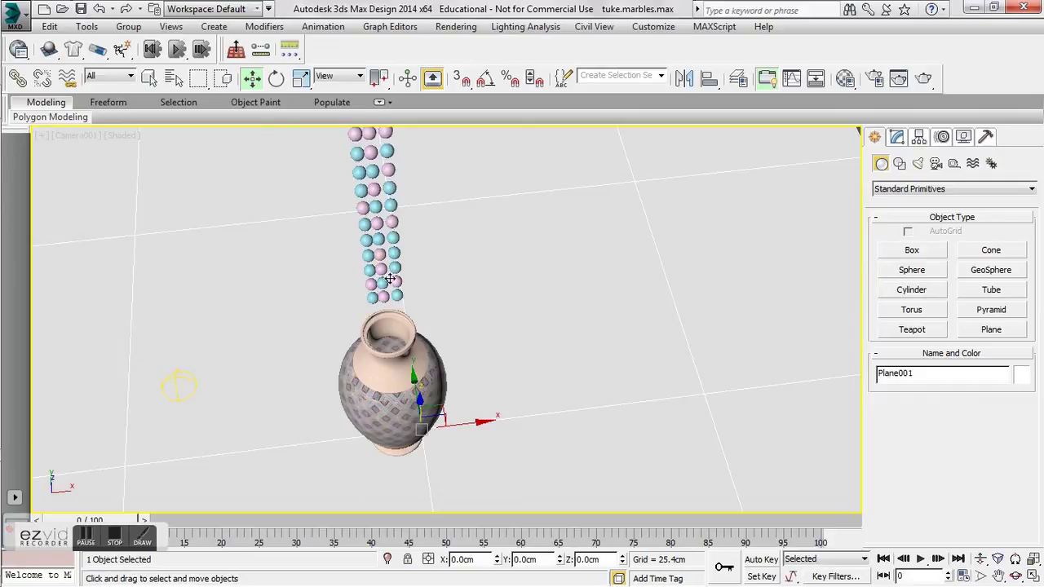
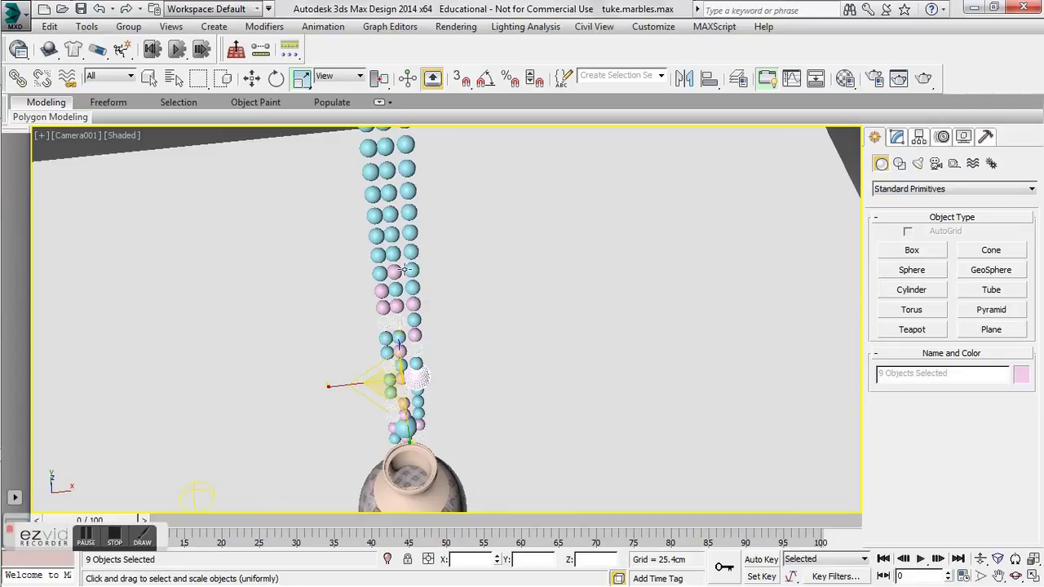
Add nine scattered marbles from the middle of the column to the current selection
{"action": "left_click", "coordinate": [392, 271], "text": "ctrl"}
{"action": "left_click", "coordinate": [394, 252], "text": "ctrl"}
{"action": "left_click", "coordinate": [408, 237], "text": "ctrl"}
{"action": "left_click", "coordinate": [411, 217], "text": "ctrl"}
{"action": "left_click", "coordinate": [378, 196], "text": "ctrl"}
{"action": "left_click", "coordinate": [387, 192], "text": "ctrl"}
{"action": "left_click", "coordinate": [404, 167], "text": "ctrl"}
{"action": "left_click", "coordinate": [384, 146], "text": "ctrl"}
{"action": "left_click", "coordinate": [369, 148], "text": "ctrl"}
{"action": "middle_click_drag", "start_coordinate": [395, 227], "coordinate": [401, 363]}
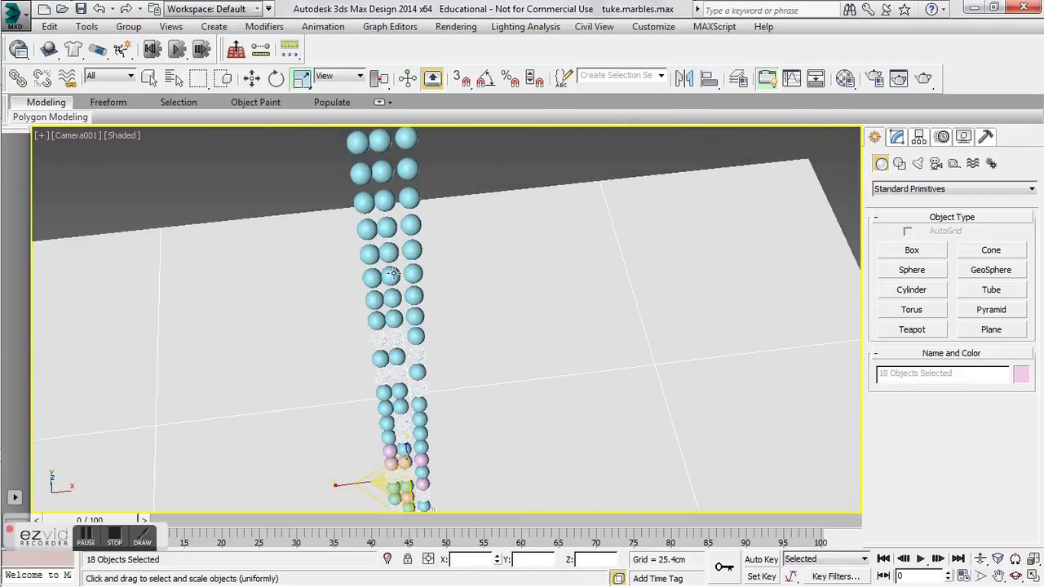
Extend the selection with eight scattered marbles from the upper section of the column
{"action": "left_click", "coordinate": [391, 276], "text": "ctrl"}
{"action": "left_click", "coordinate": [390, 252], "text": "ctrl"}
{"action": "left_click", "coordinate": [367, 230], "text": "ctrl"}
{"action": "left_click", "coordinate": [364, 203], "text": "ctrl"}
{"action": "left_click", "coordinate": [380, 199], "text": "ctrl"}
{"action": "left_click", "coordinate": [407, 170], "text": "ctrl"}
{"action": "left_click", "coordinate": [384, 169], "text": "ctrl"}
{"action": "left_click", "coordinate": [379, 141], "text": "ctrl"}
{"action": "middle_click_drag", "start_coordinate": [377, 145], "coordinate": [385, 286]}
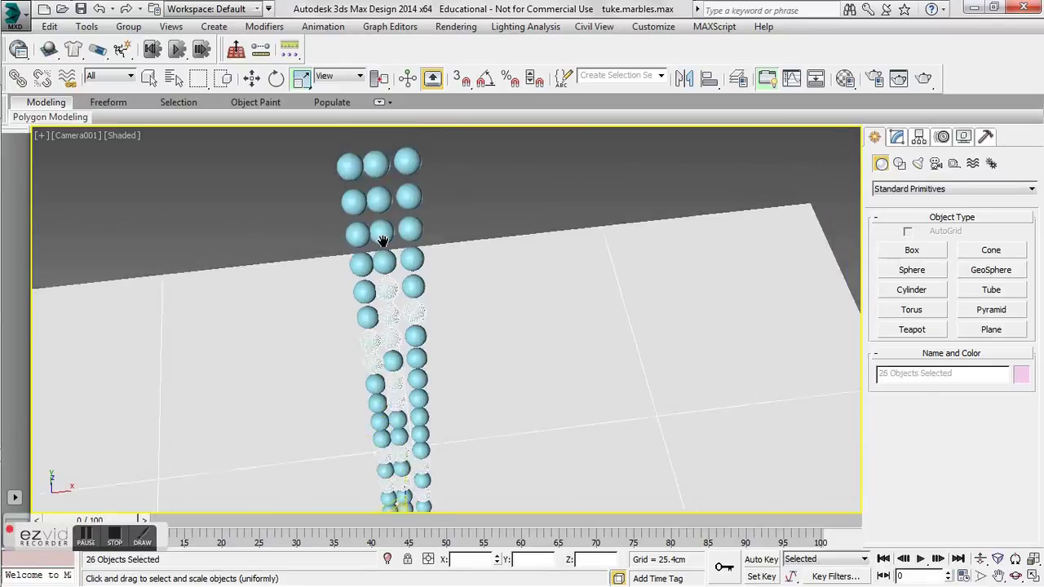
Add four marbles near the column's top to the selection, leave out the ground plane, and scale the selected marbles up
{"action": "left_click", "coordinate": [379, 217], "text": "ctrl"}
{"action": "left_click", "coordinate": [353, 218], "text": "ctrl"}
{"action": "left_click", "coordinate": [358, 253], "text": "ctrl"}
{"action": "left_click", "coordinate": [414, 248], "text": "ctrl"}
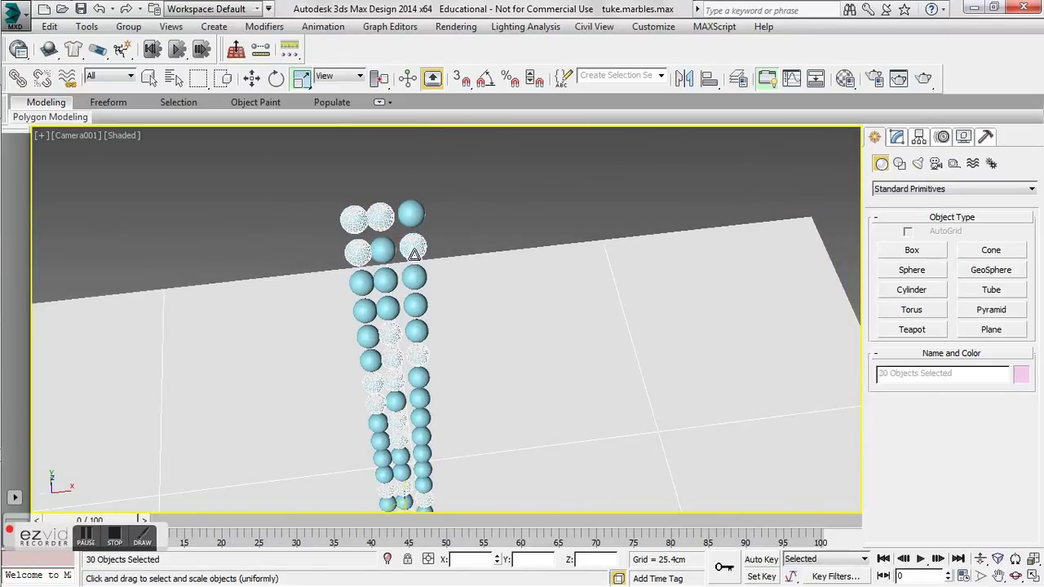
{"action": "left_click", "coordinate": [257, 325], "text": "alt"}
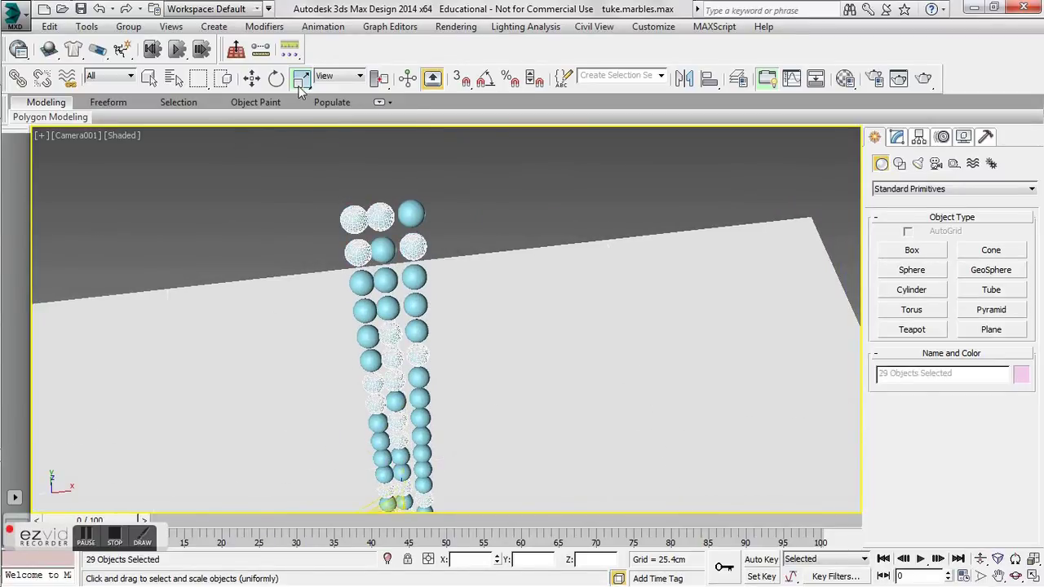
{"action": "left_click_drag", "start_coordinate": [392, 332], "coordinate": [420, 283]}
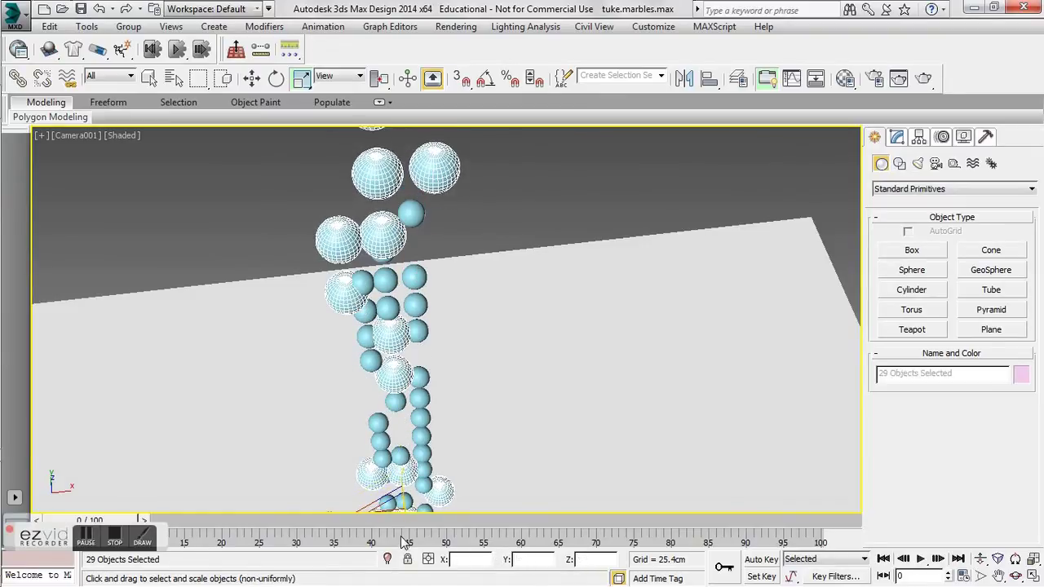
Delete the two enlarged marbles that overlap the vase's rim
{"action": "left_click", "coordinate": [473, 459]}
{"action": "middle_click_drag", "start_coordinate": [473, 459], "coordinate": [449, 279]}
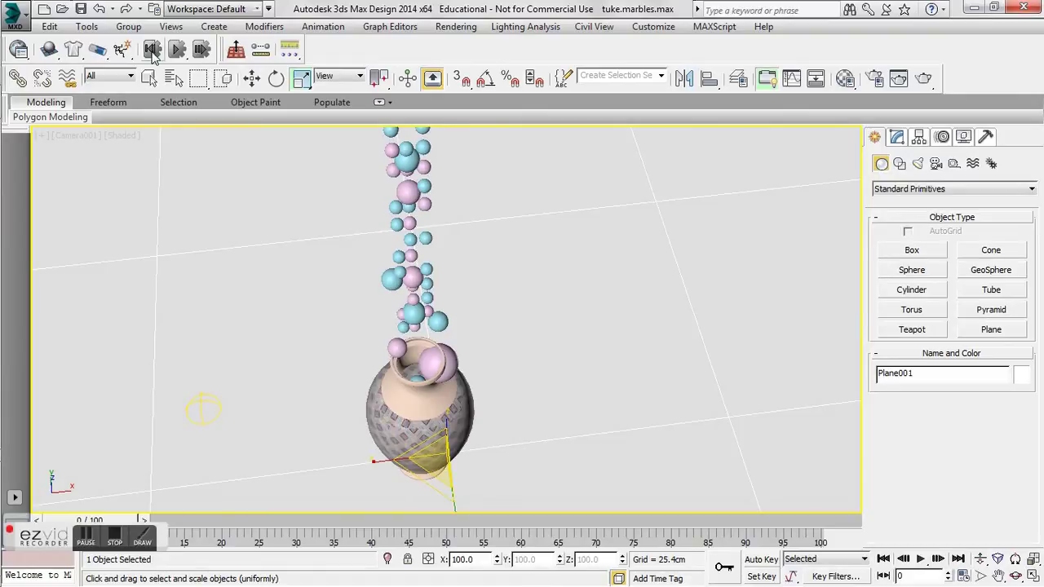
{"action": "left_click", "coordinate": [446, 366]}
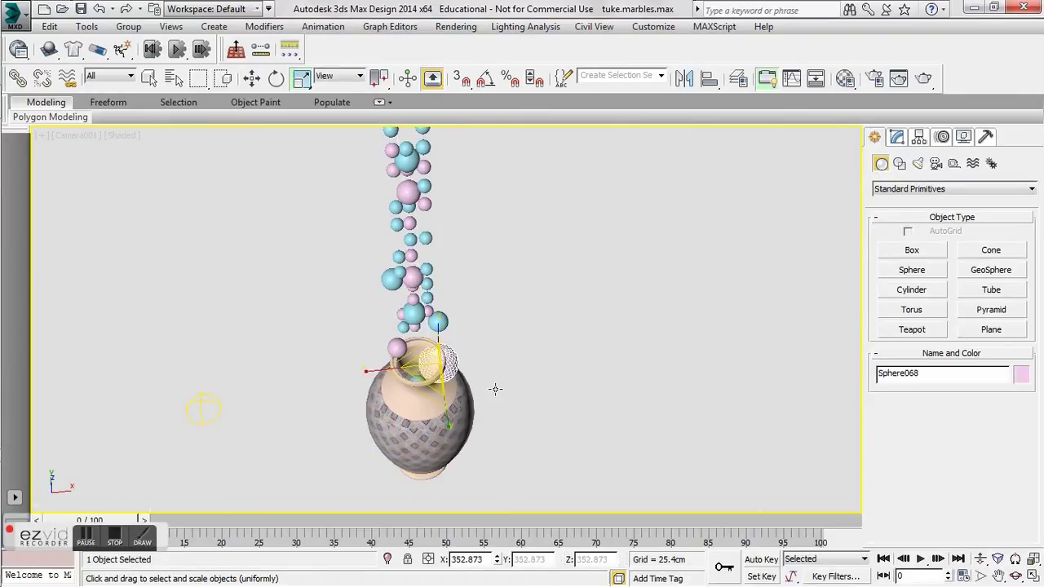
{"action": "left_click", "coordinate": [480, 406]}
{"action": "left_click", "coordinate": [401, 346]}
{"action": "key", "text": "Delete"}
{"action": "middle_click_drag", "start_coordinate": [434, 395], "coordinate": [436, 401]}
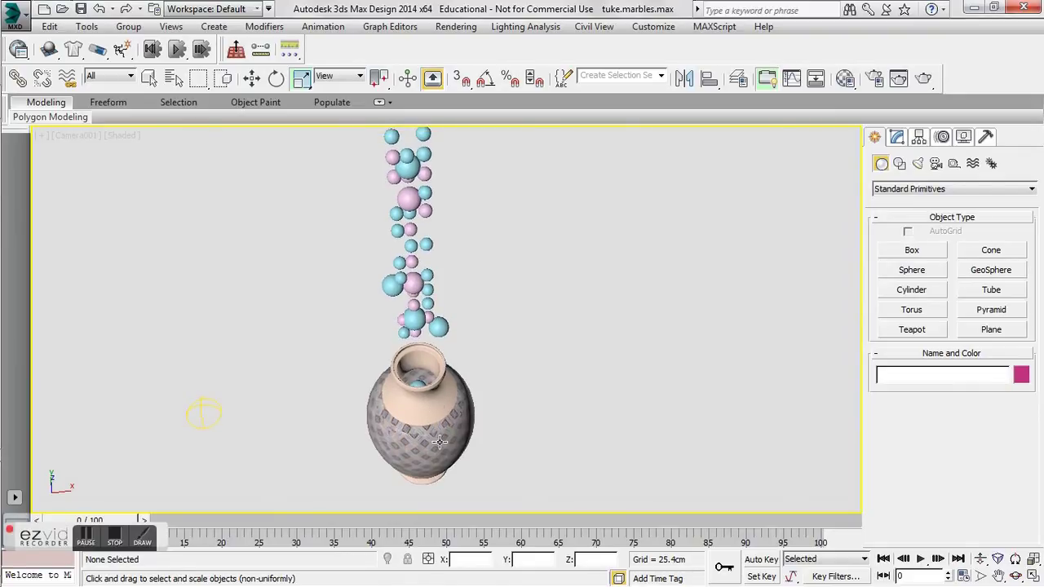
Check the vase's mouth in Perspective view, then run the MassFX simulation in the camera view and reset it
{"action": "key", "text": "p"}
{"action": "middle_click_drag", "start_coordinate": [440, 441], "coordinate": [423, 410], "text": "alt"}
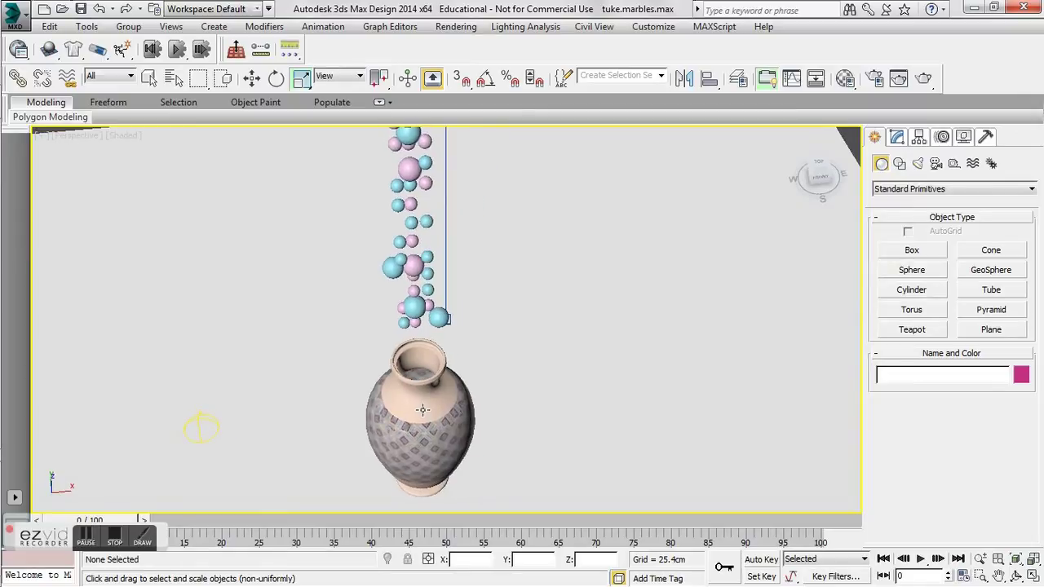
{"action": "left_click", "coordinate": [425, 417]}
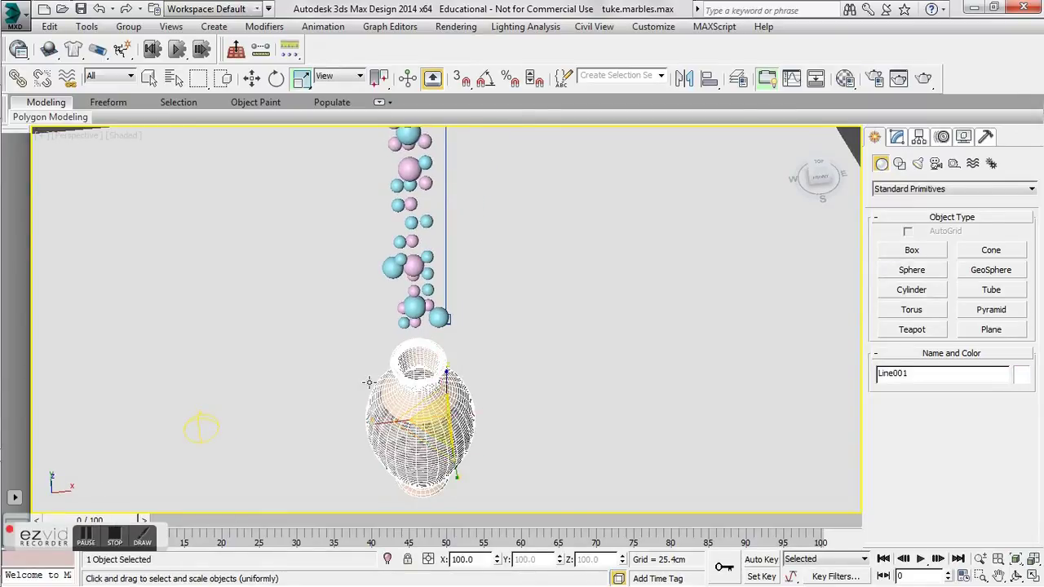
{"action": "key", "text": "c"}
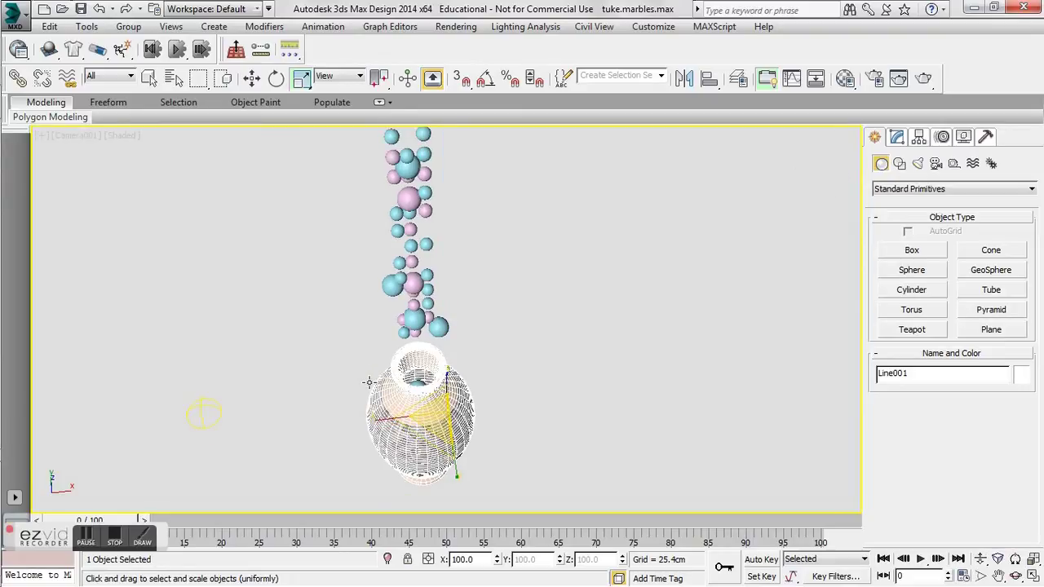
{"action": "left_click", "coordinate": [181, 50]}
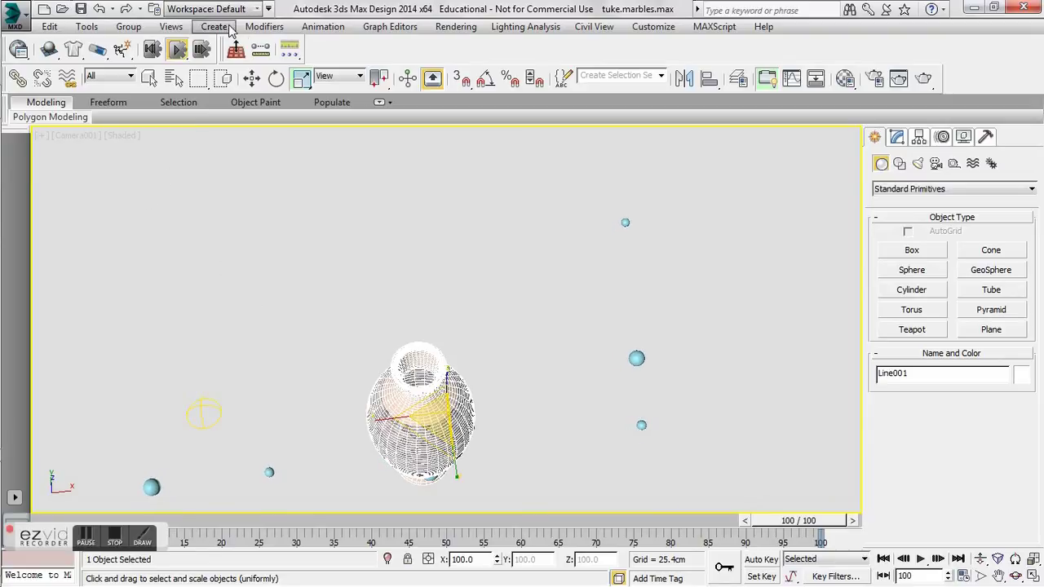
{"action": "left_click", "coordinate": [152, 49]}
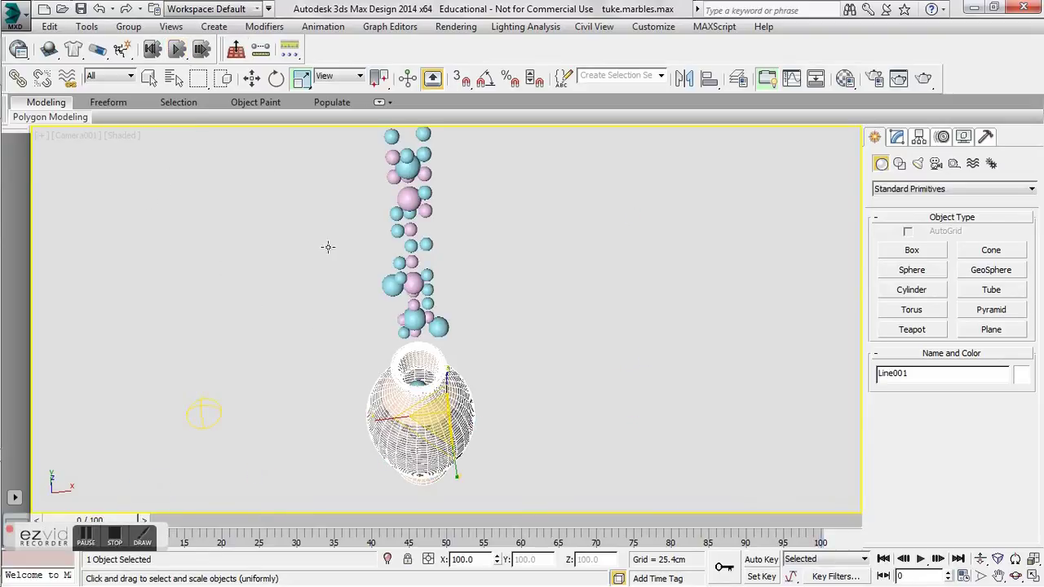
Delete the marbles lodged inside the vase's mouth, working in Perspective view, and return to the Camera001 view
{"action": "key", "text": "p"}
{"action": "mouse_move", "coordinate": [420, 414]}
{"action": "middle_mouse_down", "text": "alt"}
{"action": "mouse_move", "coordinate": [432, 391]}
{"action": "mouse_move", "coordinate": [417, 404]}
{"action": "middle_mouse_up", "text": "alt"}
{"action": "left_click", "coordinate": [416, 403]}
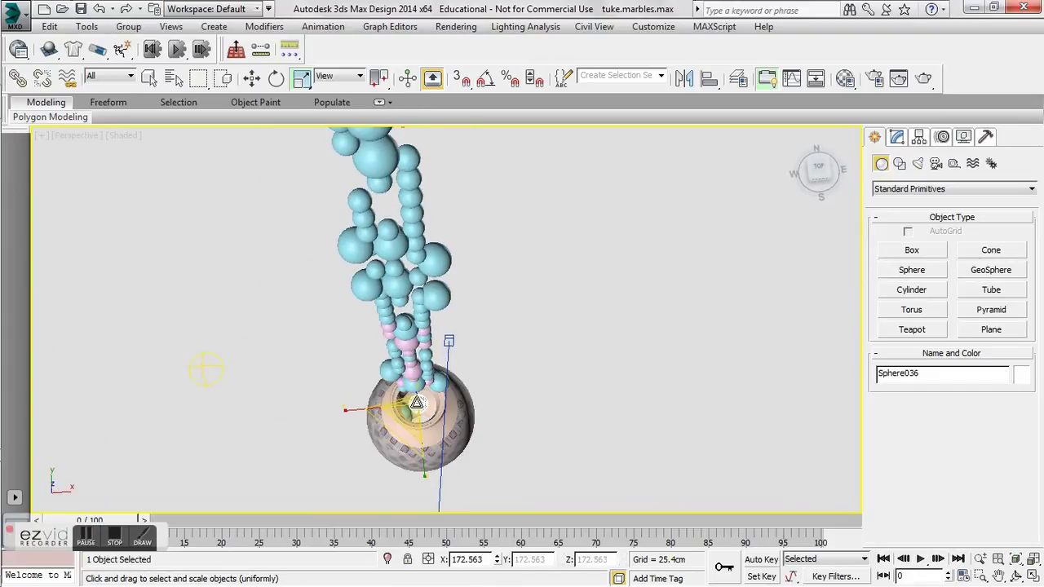
{"action": "left_click", "coordinate": [411, 412]}
{"action": "left_click", "coordinate": [411, 416]}
{"action": "left_click", "coordinate": [411, 416]}
{"action": "middle_click_drag", "start_coordinate": [410, 418], "coordinate": [444, 416]}
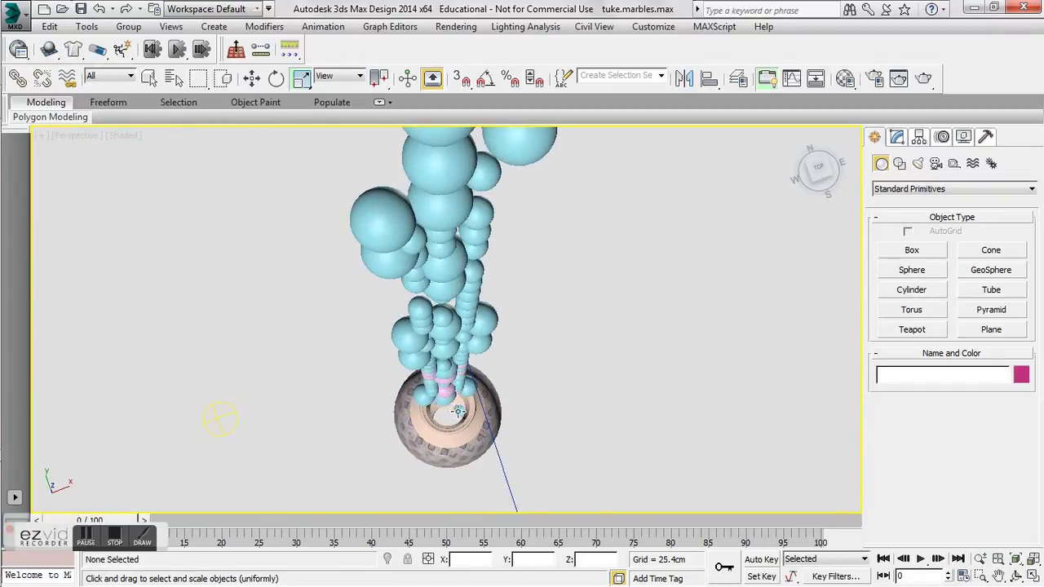
{"action": "left_click", "coordinate": [457, 411]}
{"action": "left_click", "coordinate": [450, 440]}
{"action": "key", "text": "c"}
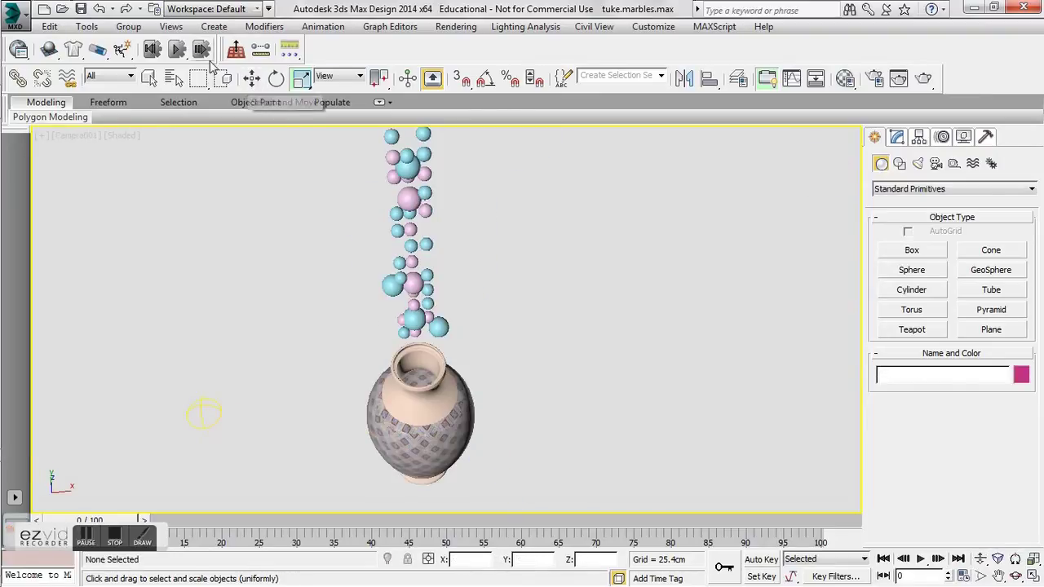
Run the MassFX simulation again, examine the marbles around the vase's lower wall from the side in Perspective view, and reset the simulation
{"action": "left_click", "coordinate": [177, 50]}
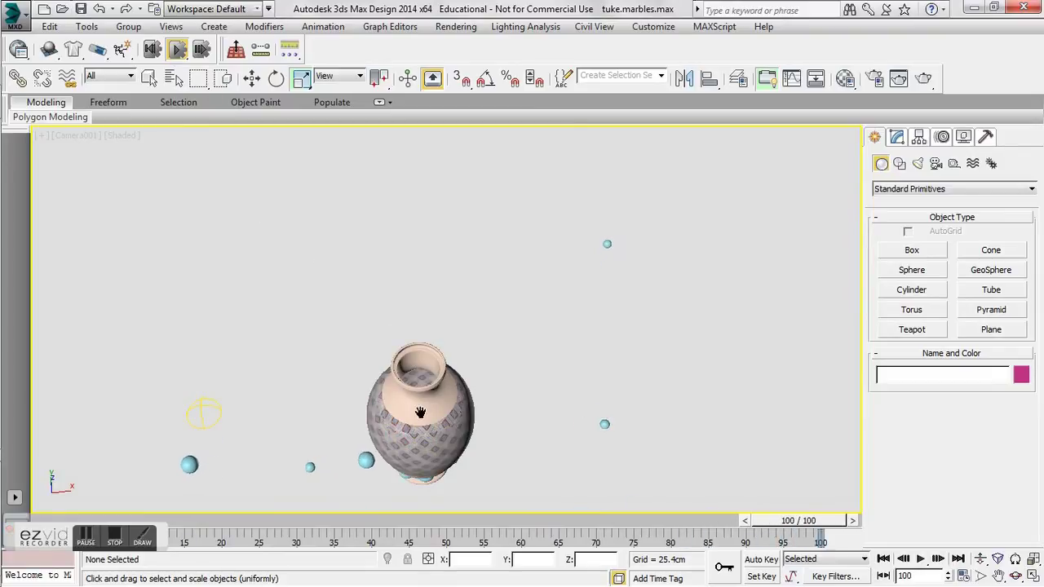
{"action": "key", "text": "p"}
{"action": "middle_click_drag", "start_coordinate": [413, 372], "coordinate": [435, 277], "text": "alt"}
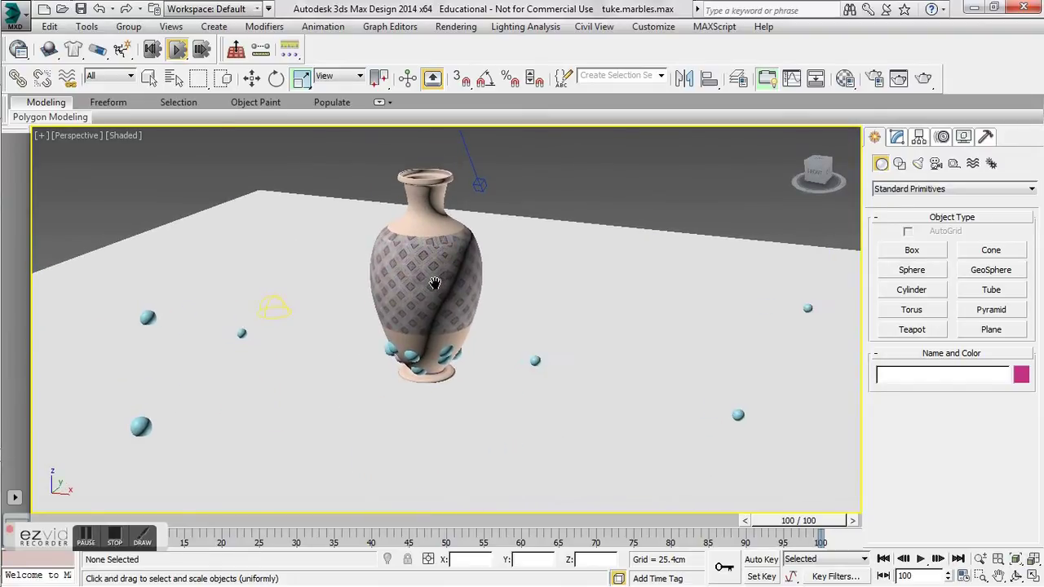
{"action": "left_click", "coordinate": [446, 230]}
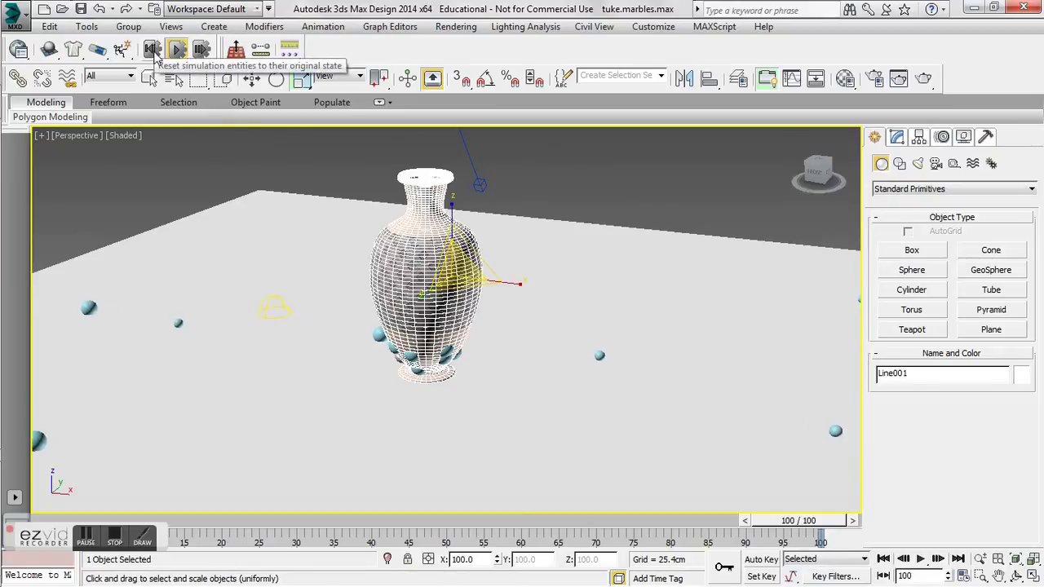
{"action": "left_click", "coordinate": [153, 49]}
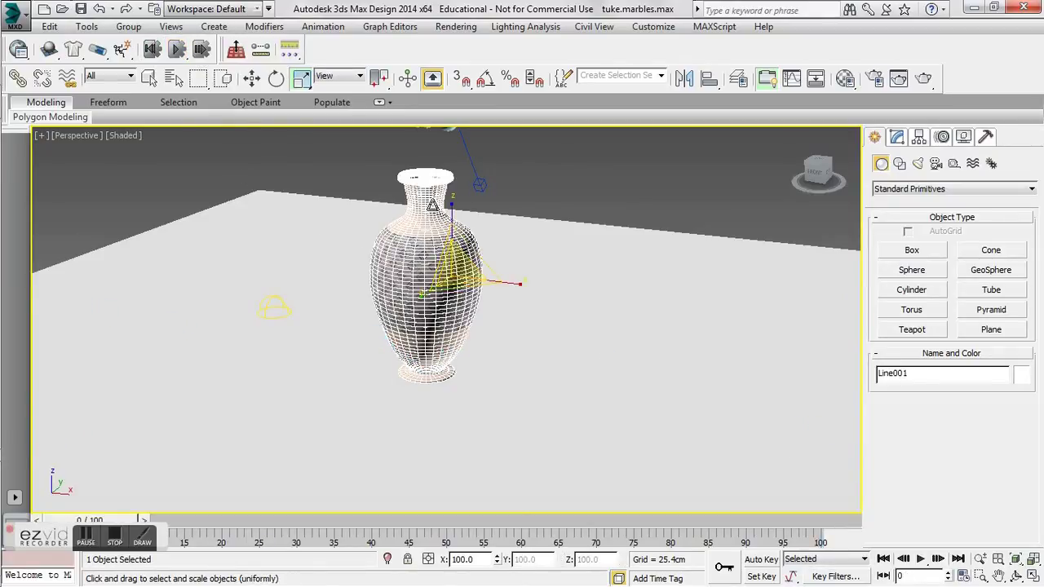
Add a Shell modifier to the vase and set its Inner Amount to 4 cm
{"action": "left_click", "coordinate": [897, 136]}
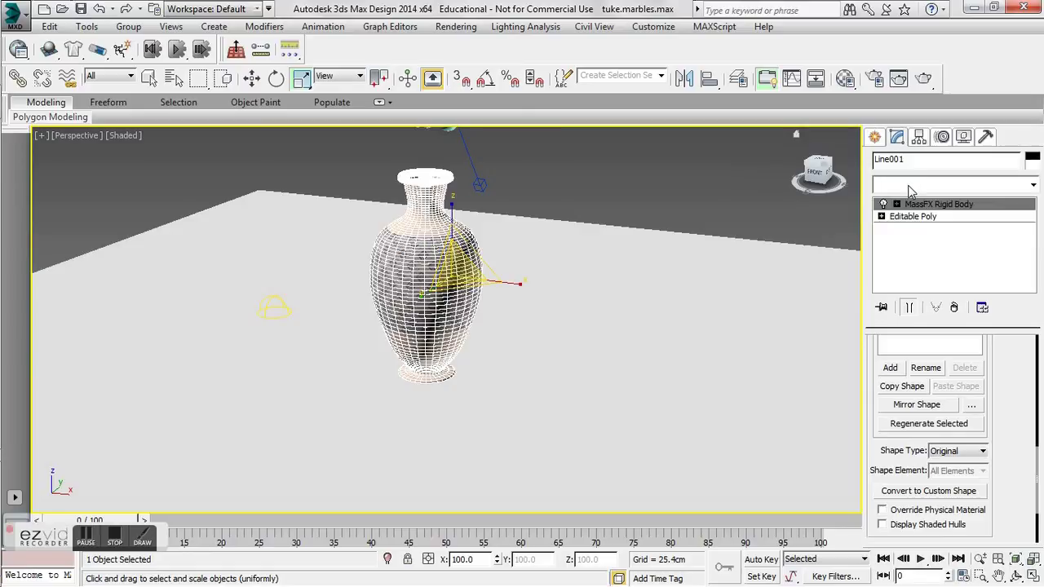
{"action": "left_click", "coordinate": [910, 186]}
{"action": "type", "text": "sh"}
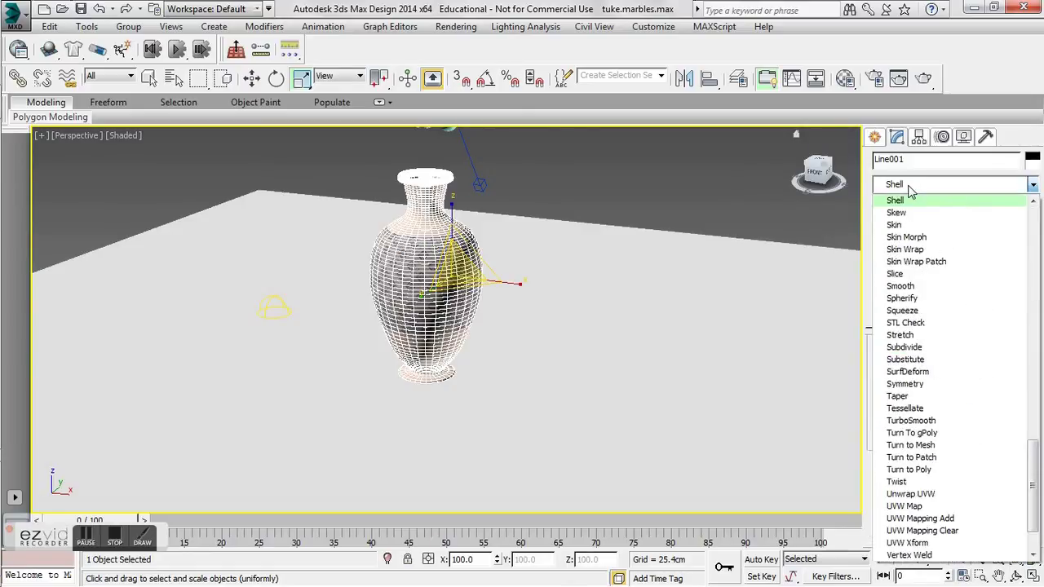
{"action": "key", "text": "Return"}
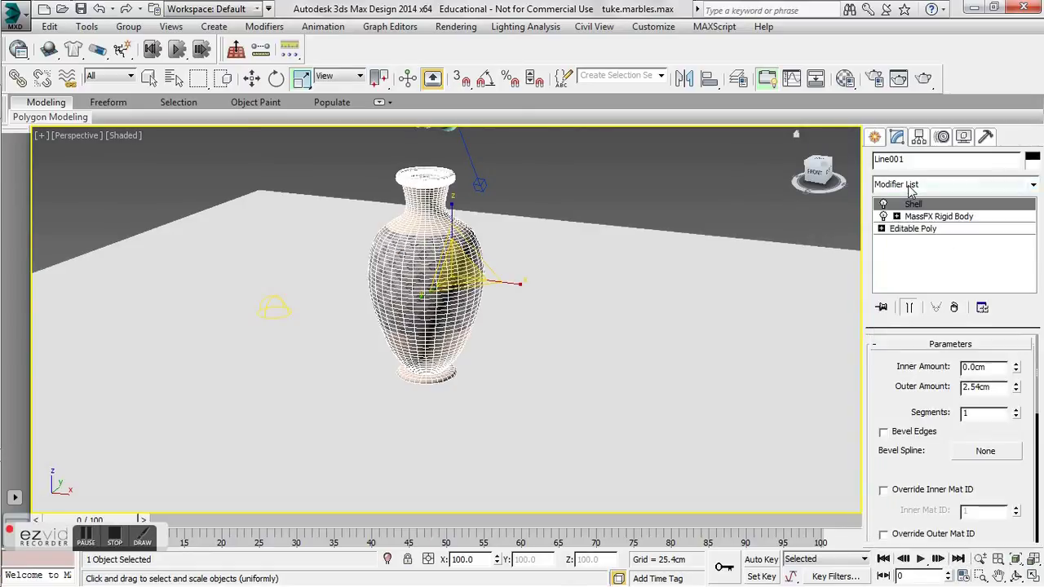
{"action": "left_click", "coordinate": [1002, 368]}
{"action": "key", "text": "Return"}
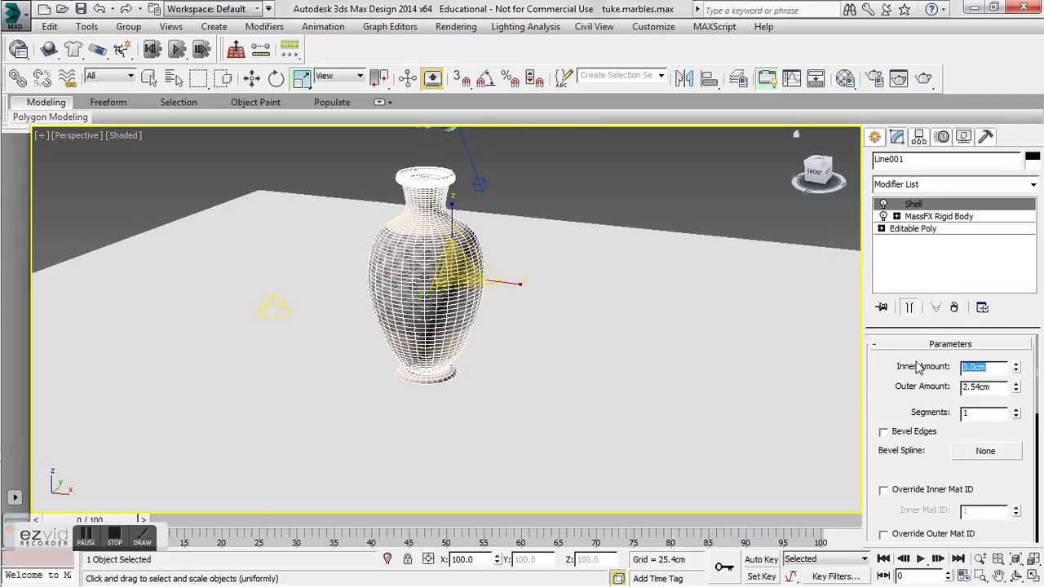
{"action": "type", "text": "4"}
{"action": "key", "text": "Return"}
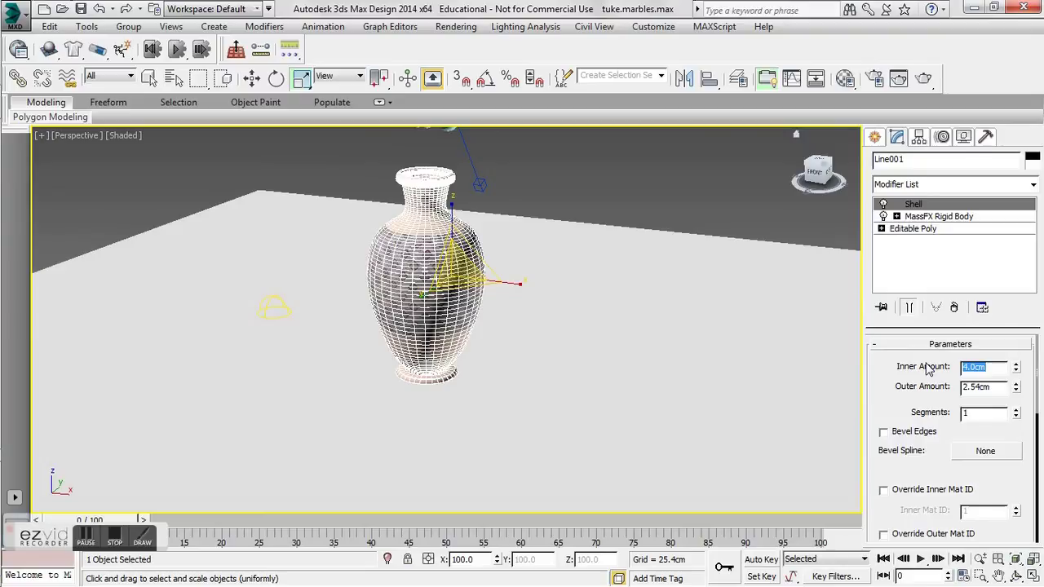
Set the Outer Amount of the vase's Shell modifier to 2 cm and check the thickened rim from above
{"action": "double_click", "coordinate": [1003, 388]}
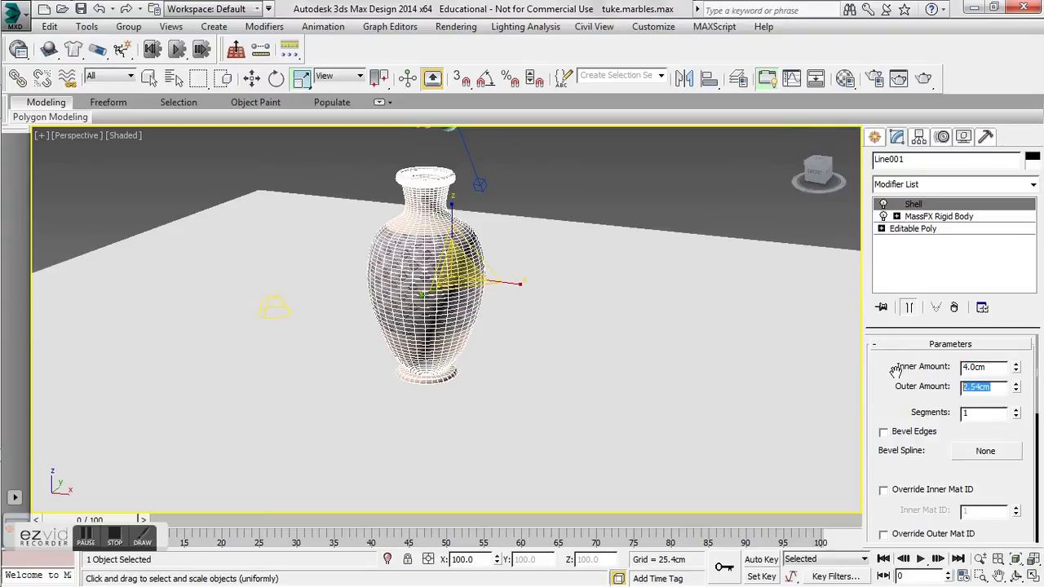
{"action": "type", "text": "2"}
{"action": "key", "text": "Return"}
{"action": "middle_click_drag", "start_coordinate": [409, 255], "coordinate": [431, 294], "text": "alt"}
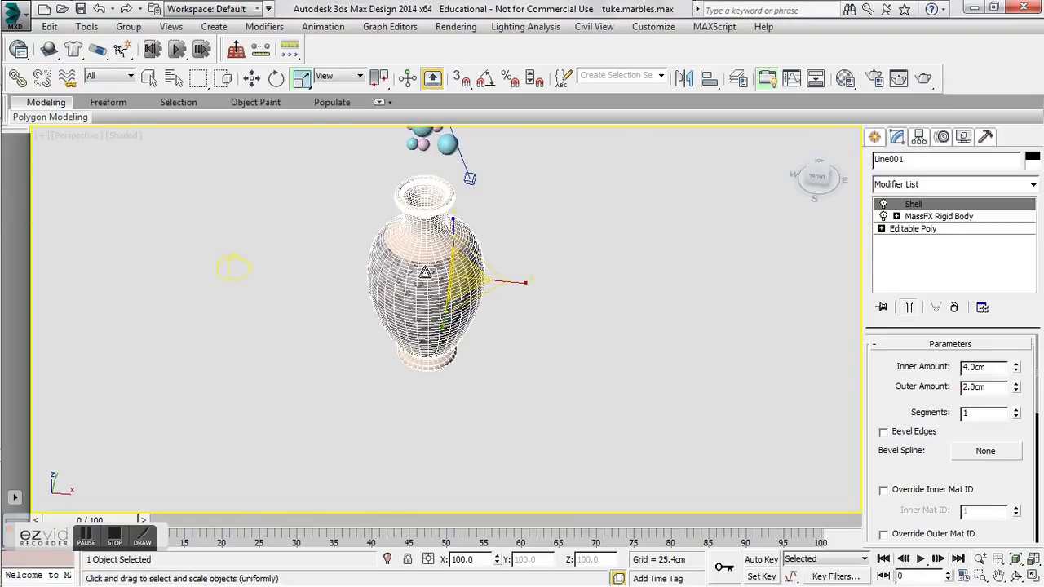
Select the ground plane in place of the vase and run the MassFX simulation in the Camera001 view
{"action": "left_click", "coordinate": [272, 175]}
{"action": "mouse_move", "coordinate": [418, 226]}
{"action": "middle_mouse_down"}
{"action": "mouse_move", "coordinate": [427, 240]}
{"action": "mouse_move", "coordinate": [400, 233]}
{"action": "mouse_move", "coordinate": [402, 323]}
{"action": "middle_mouse_up"}
{"action": "key", "text": "c"}
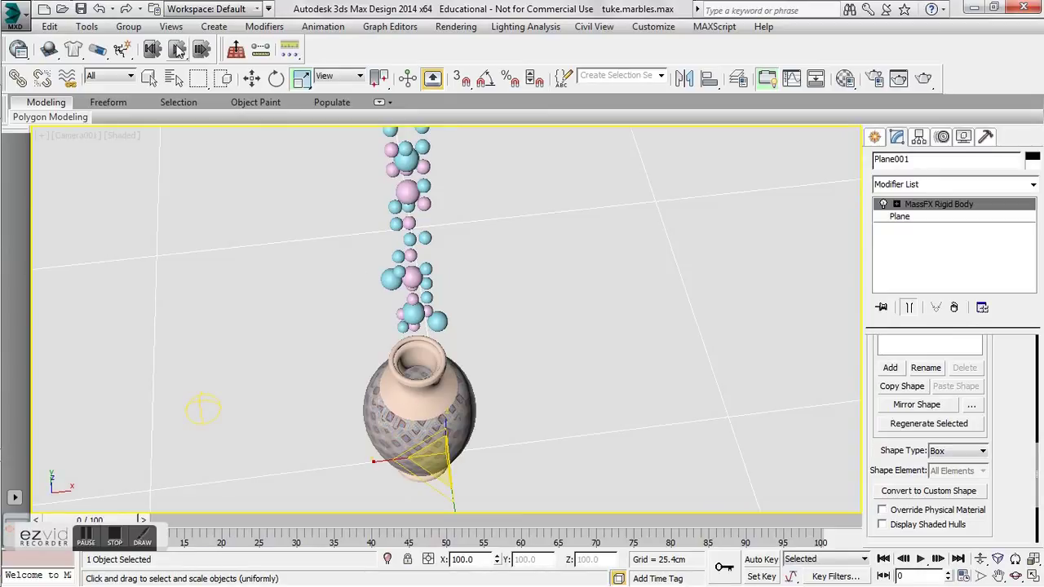
{"action": "left_click", "coordinate": [177, 49]}
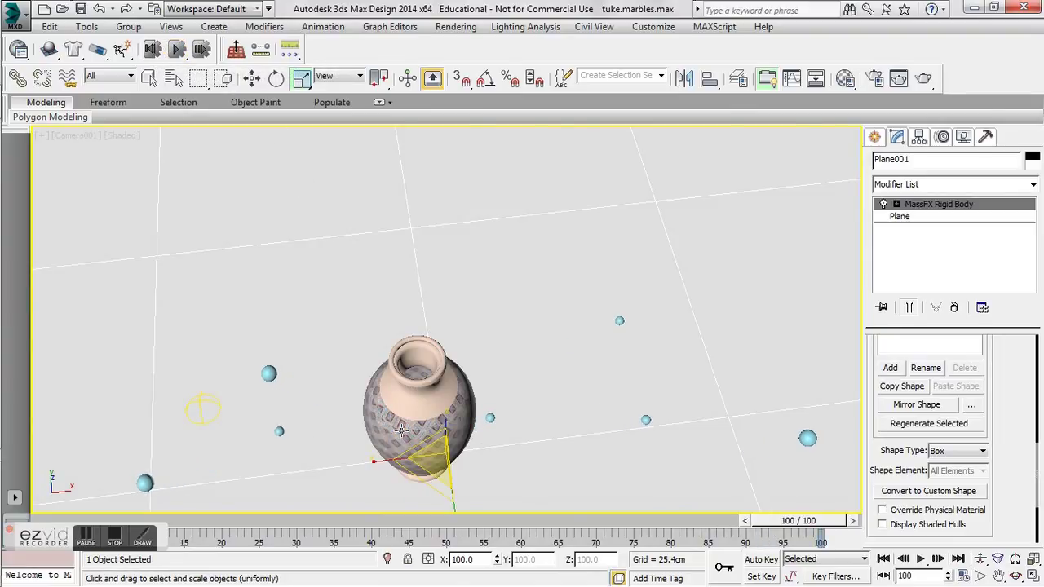
Reset the simulation and run it once more in Perspective view, checking the thickened vase and the floor around it for escaping marbles
{"action": "middle_click_drag", "start_coordinate": [409, 430], "coordinate": [433, 364]}
{"action": "key", "text": "p"}
{"action": "key", "text": "Home"}
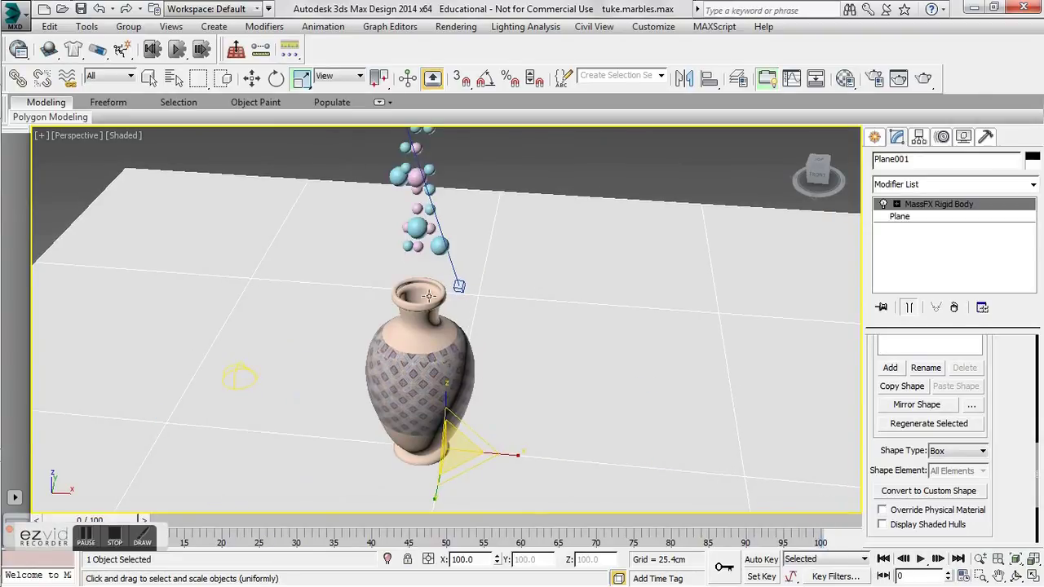
{"action": "middle_click_drag", "start_coordinate": [357, 308], "coordinate": [333, 270]}
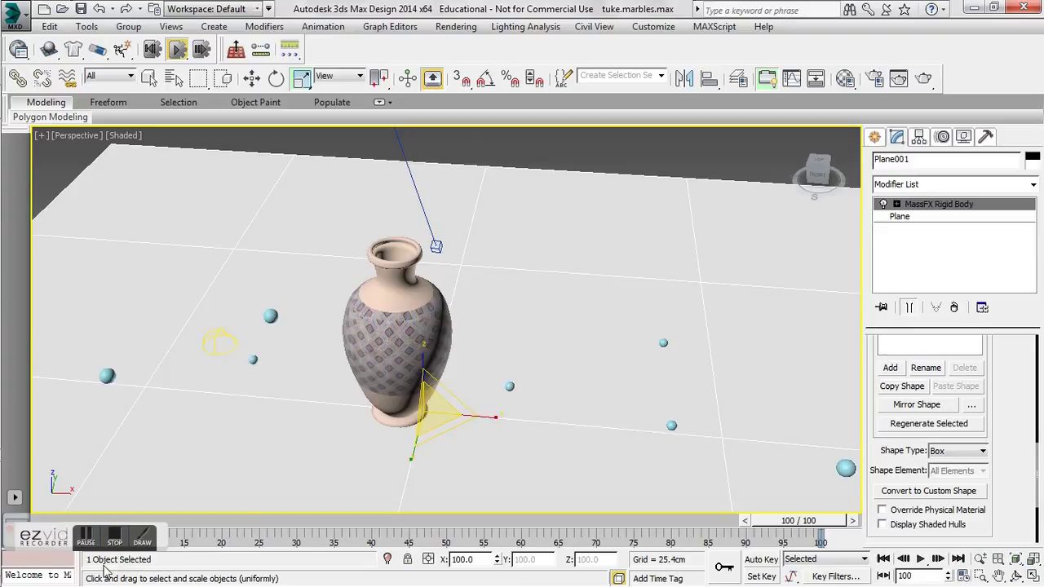
{"action": "left_click", "coordinate": [114, 538]}
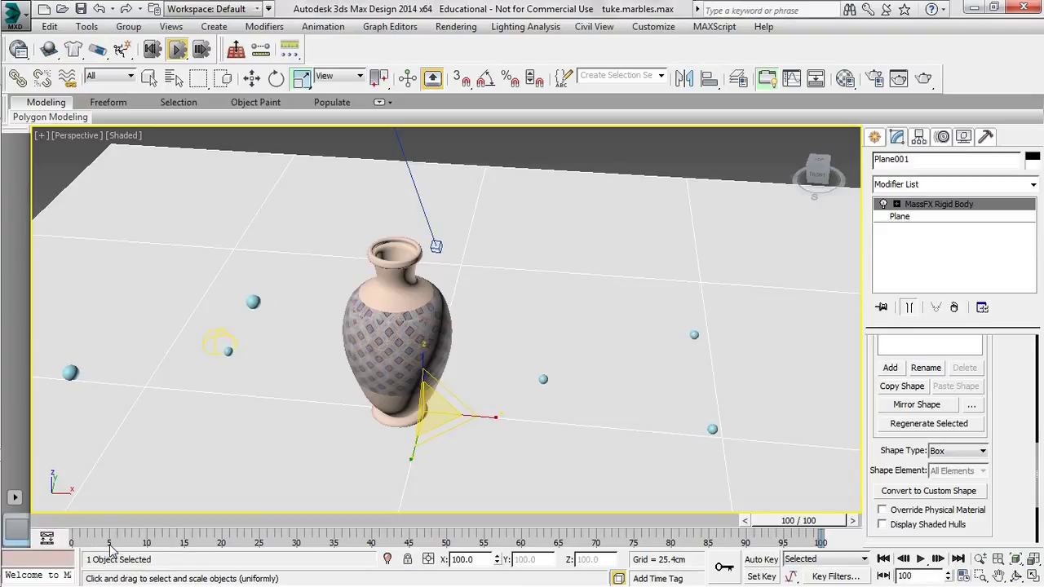